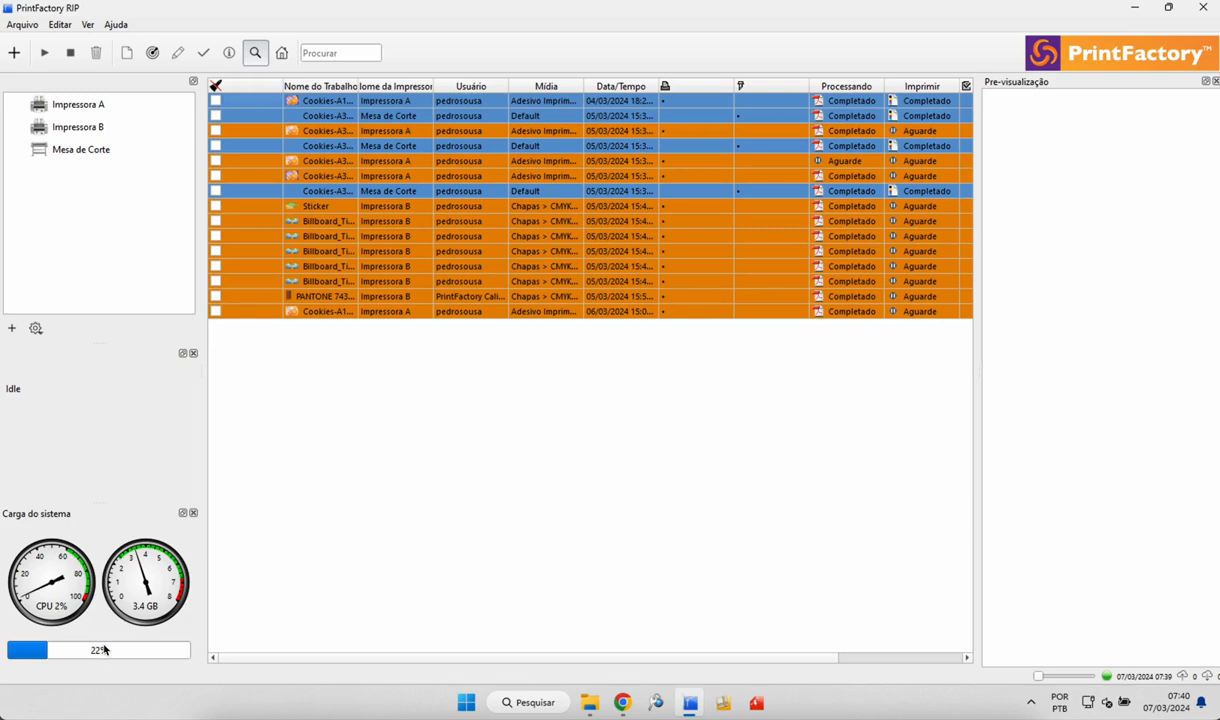
Step: Switch to File Explorer, check the computer's drives including Disco Local (C:), and return to PrintFactory RIP
{"action": "left_click", "coordinate": [589, 703]}
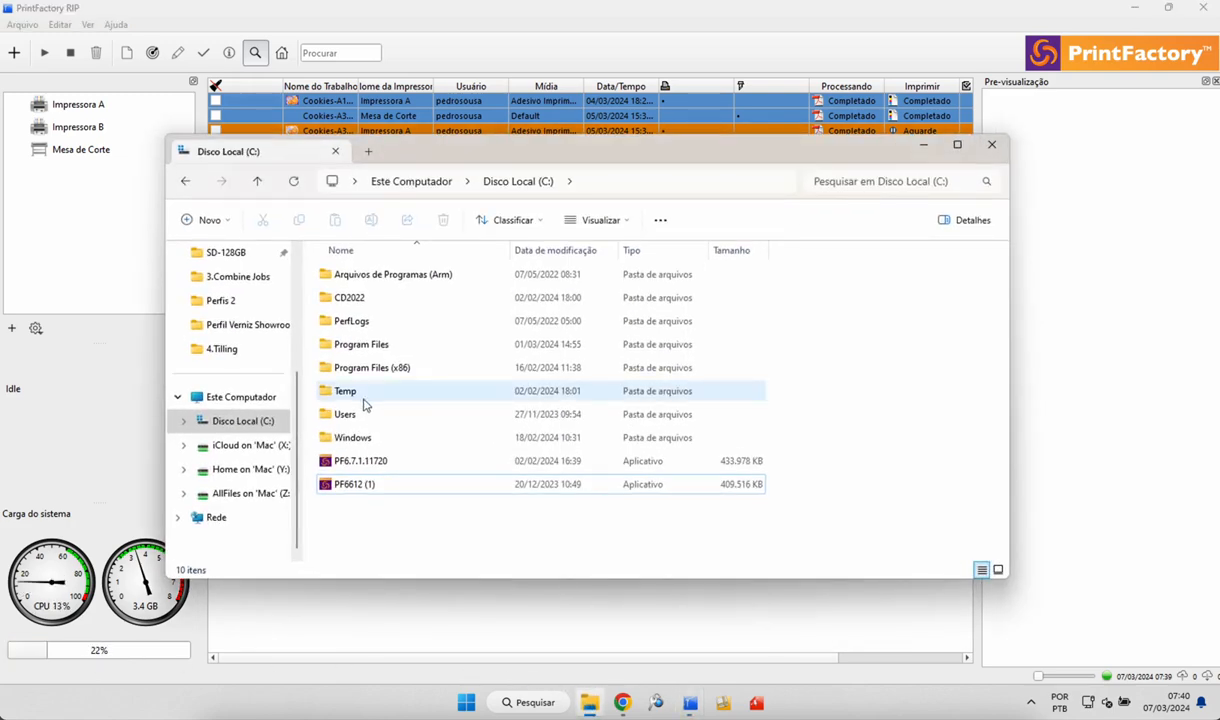
{"action": "left_click", "coordinate": [268, 403]}
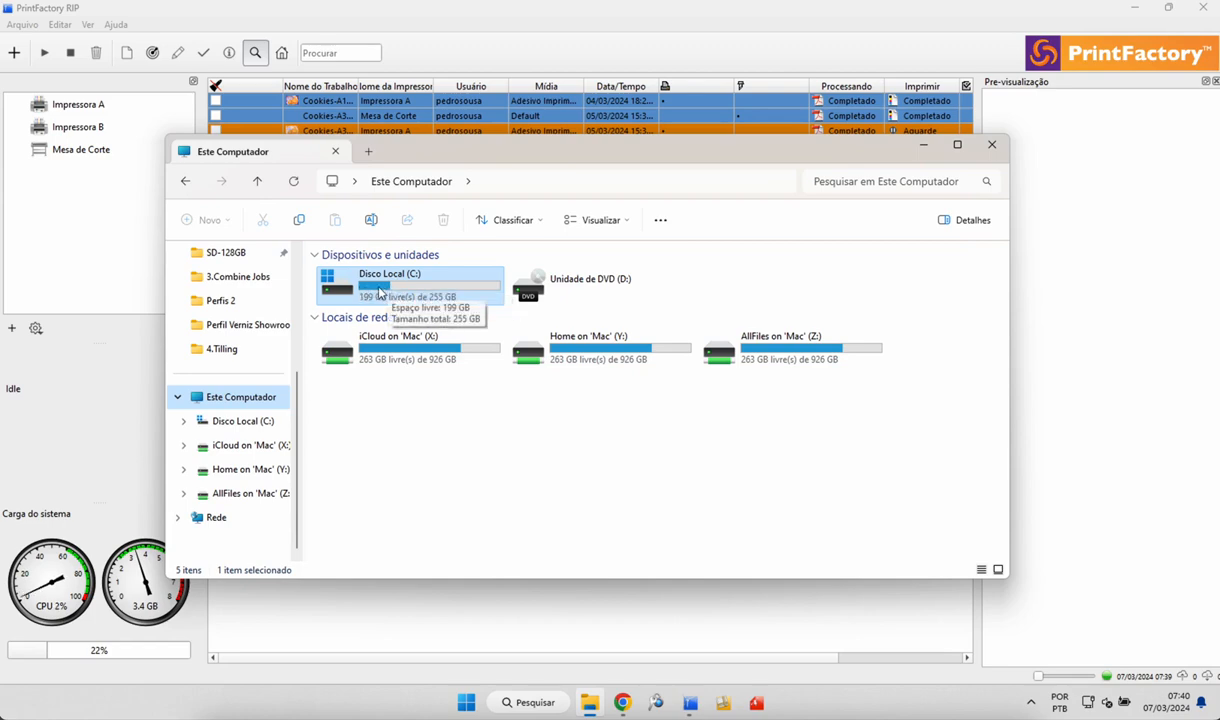
{"action": "left_click", "coordinate": [553, 16]}
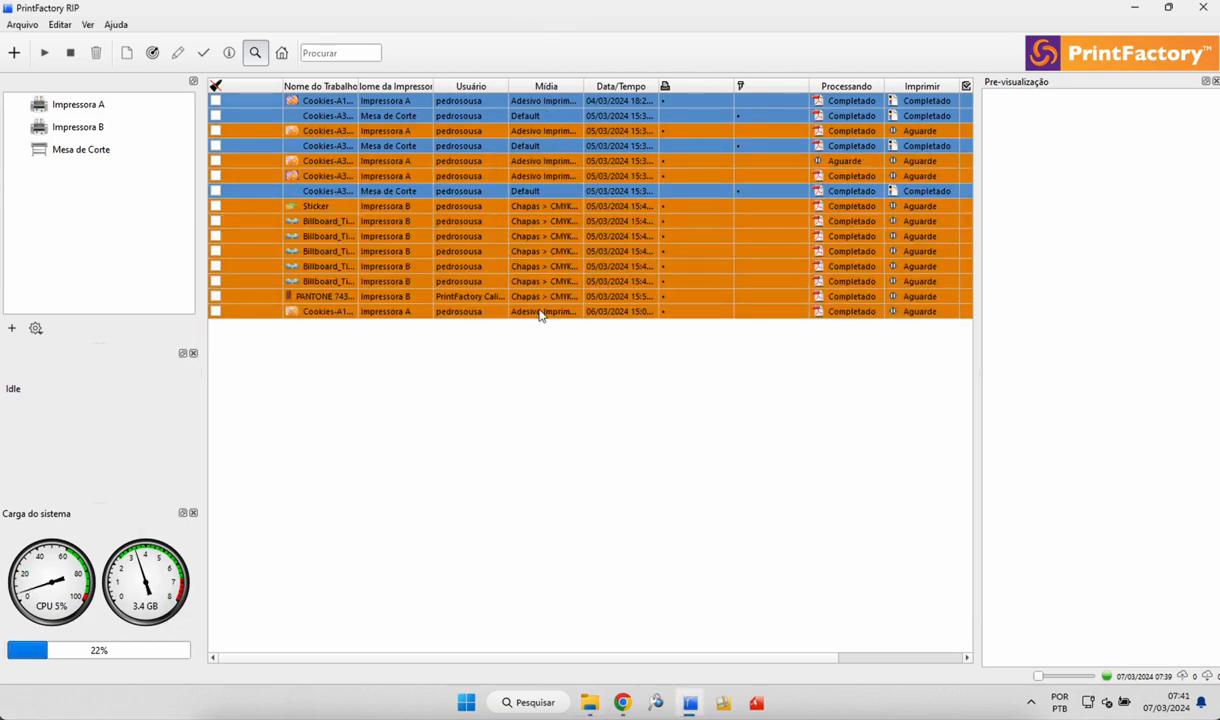
Step: Narrow the print and cut marker columns of the job list, sorting by the cut marker, and select the last Cookies-A1 job
{"action": "double_click", "coordinate": [734, 86]}
{"action": "left_click", "coordinate": [748, 86]}
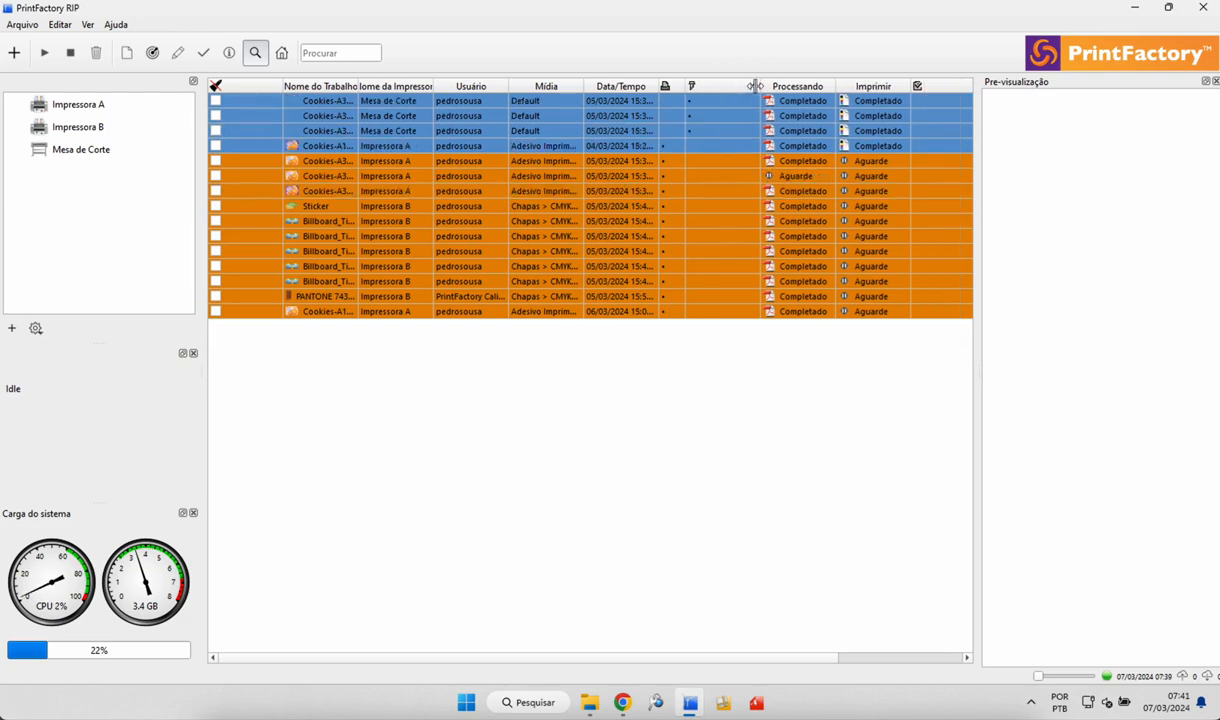
{"action": "double_click", "coordinate": [755, 86]}
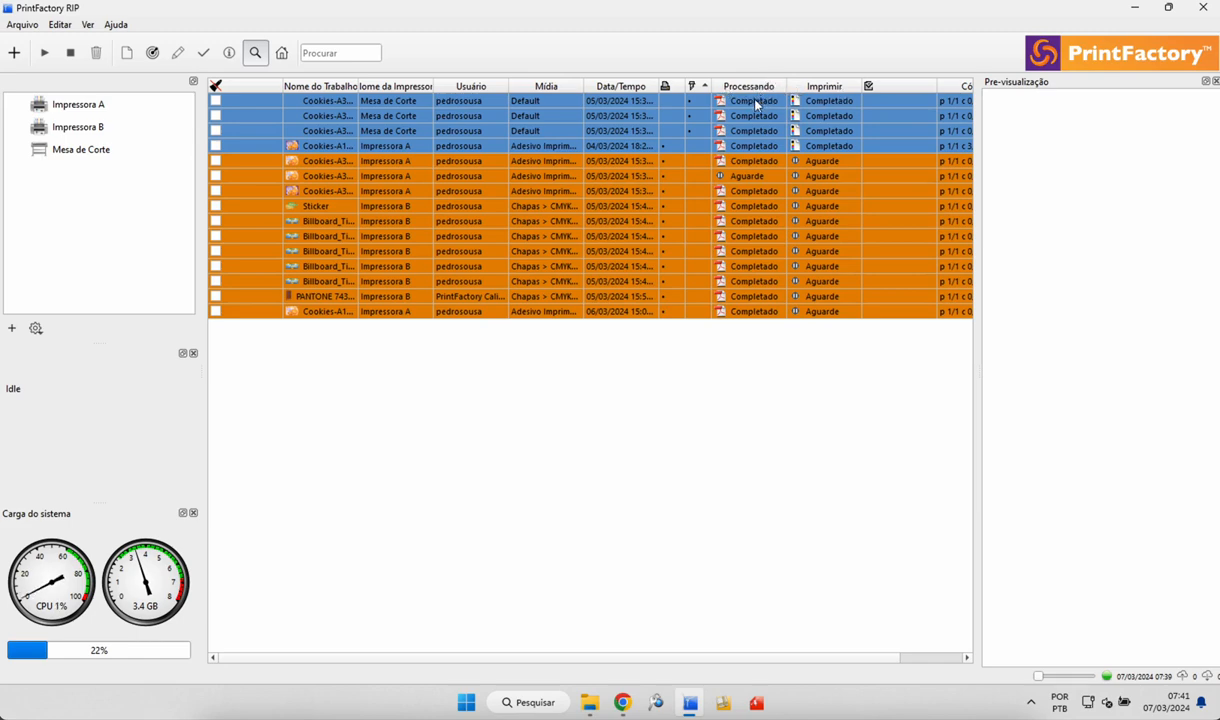
{"action": "left_click", "coordinate": [743, 313]}
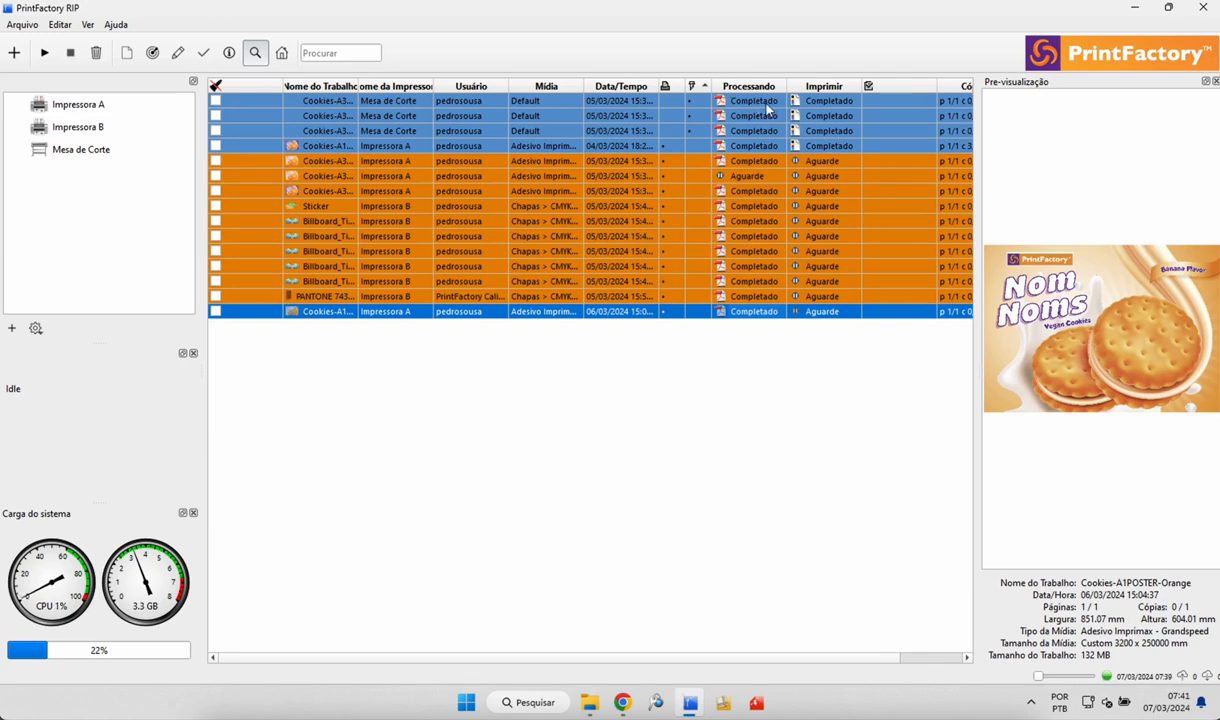
Step: In File Explorer, open C:\Users\Público\PrintFactory\Work and examine its job folders alongside the RIP's job list
{"action": "left_click", "coordinate": [589, 703]}
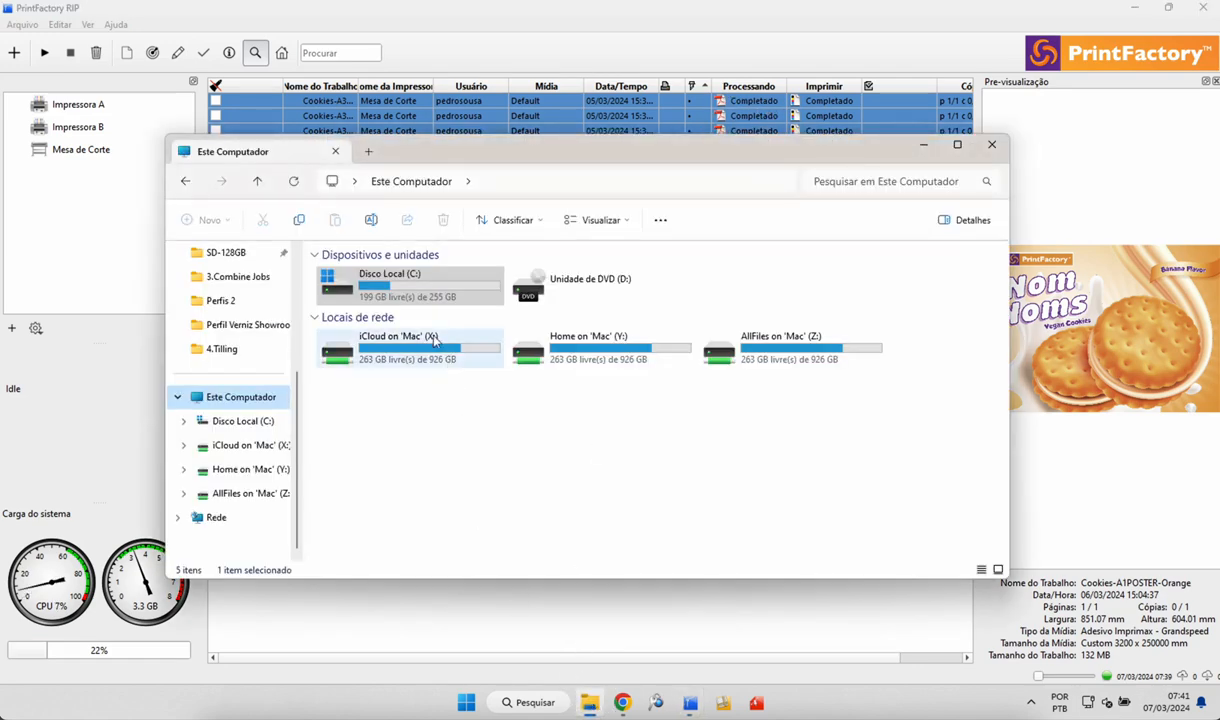
{"action": "left_click", "coordinate": [400, 297]}
{"action": "double_click", "coordinate": [400, 297]}
{"action": "double_click", "coordinate": [345, 398]}
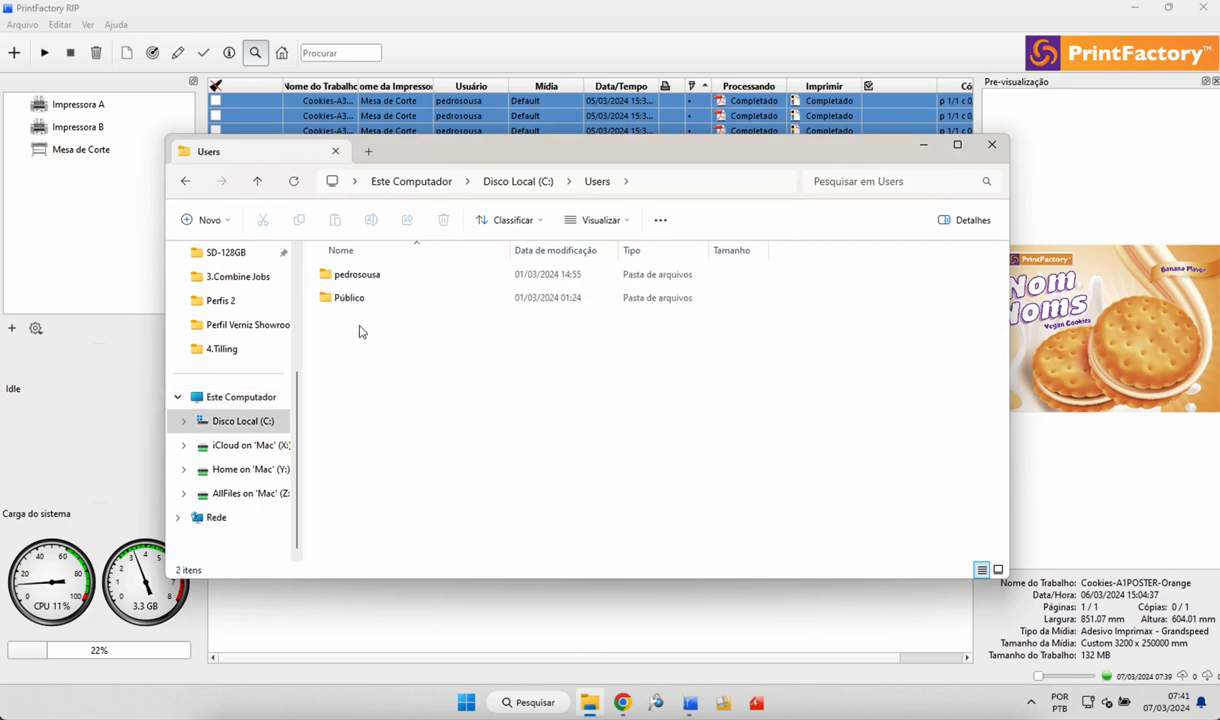
{"action": "left_click", "coordinate": [352, 300]}
{"action": "double_click", "coordinate": [352, 300]}
{"action": "double_click", "coordinate": [355, 395]}
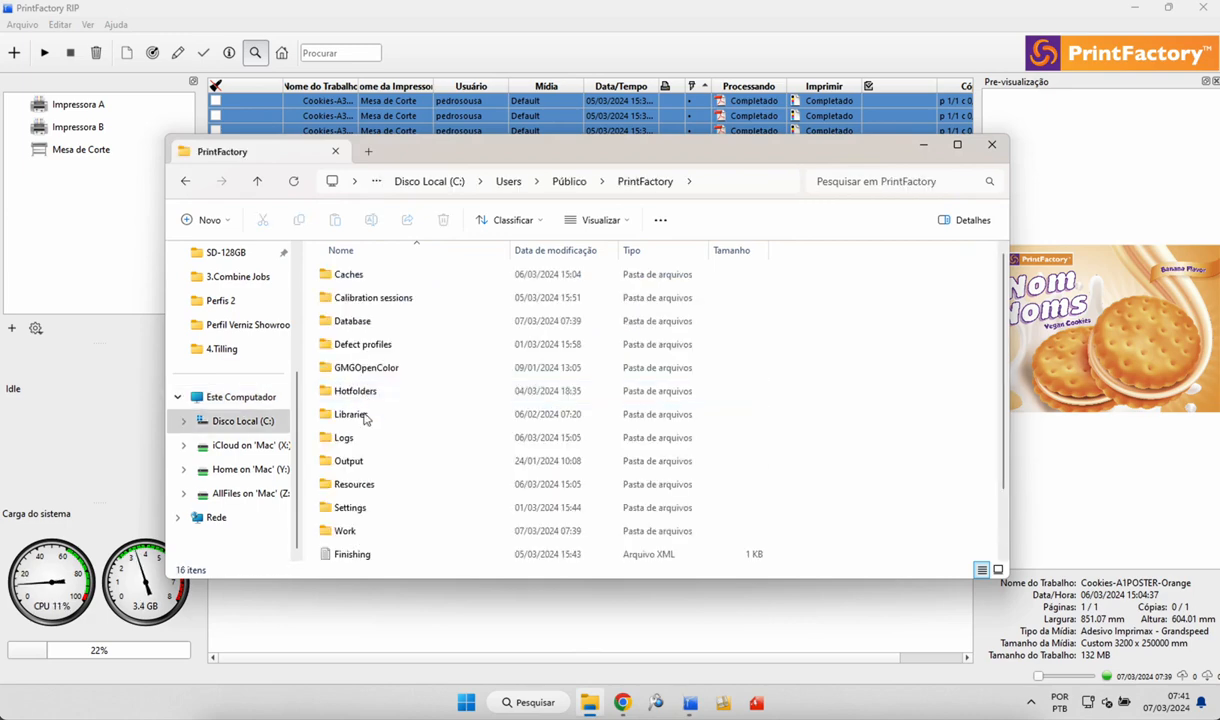
{"action": "double_click", "coordinate": [354, 531]}
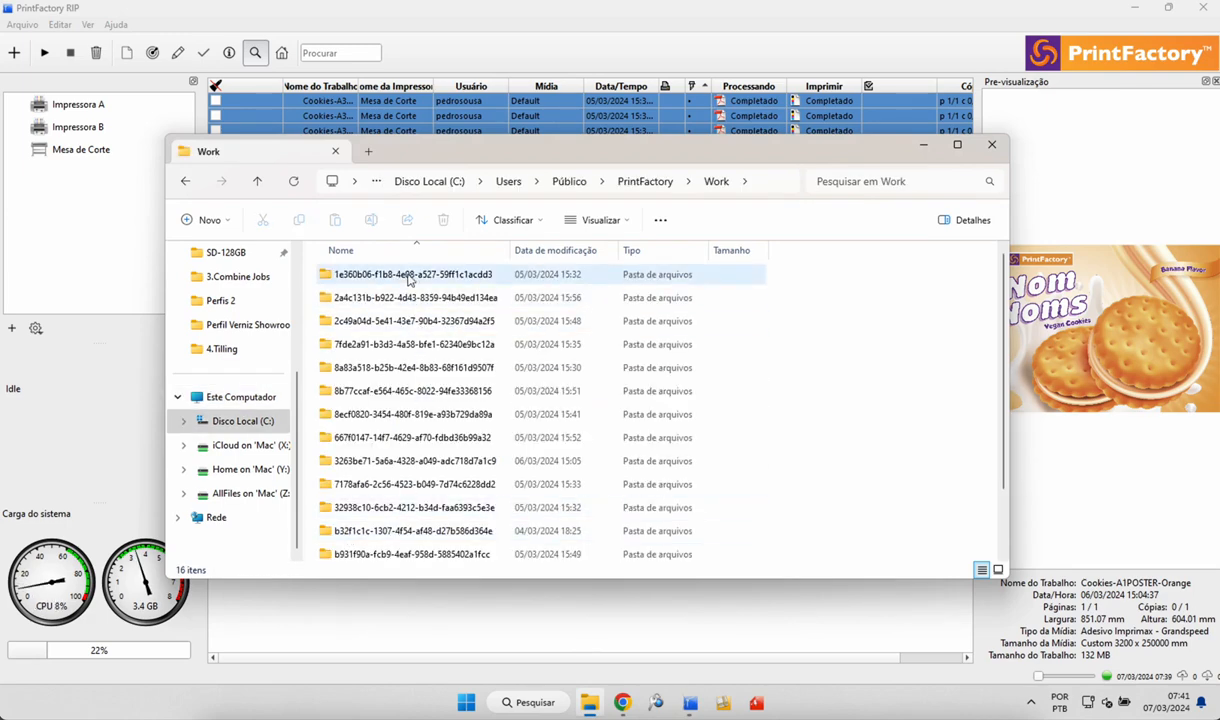
{"action": "scroll", "coordinate": [395, 420], "scroll_direction": "down", "scroll_amount": 2}
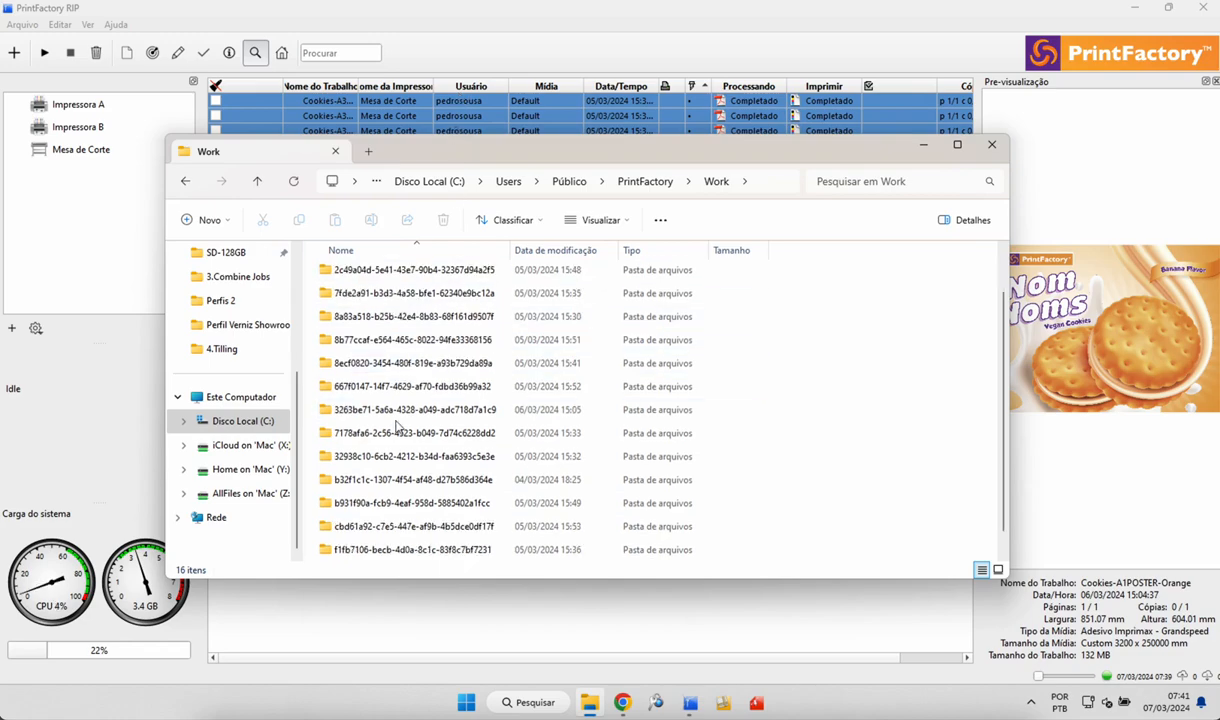
{"action": "scroll", "coordinate": [400, 300], "scroll_direction": "up", "scroll_amount": 1}
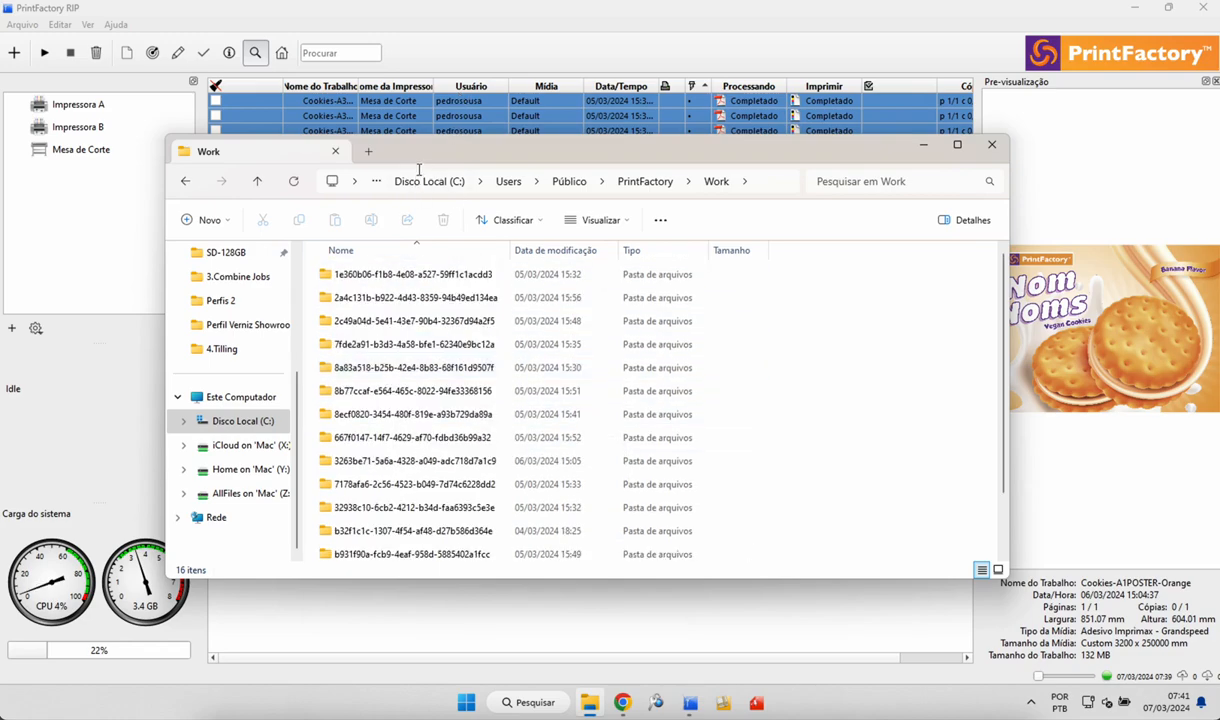
{"action": "left_click_drag", "start_coordinate": [421, 160], "coordinate": [431, 260]}
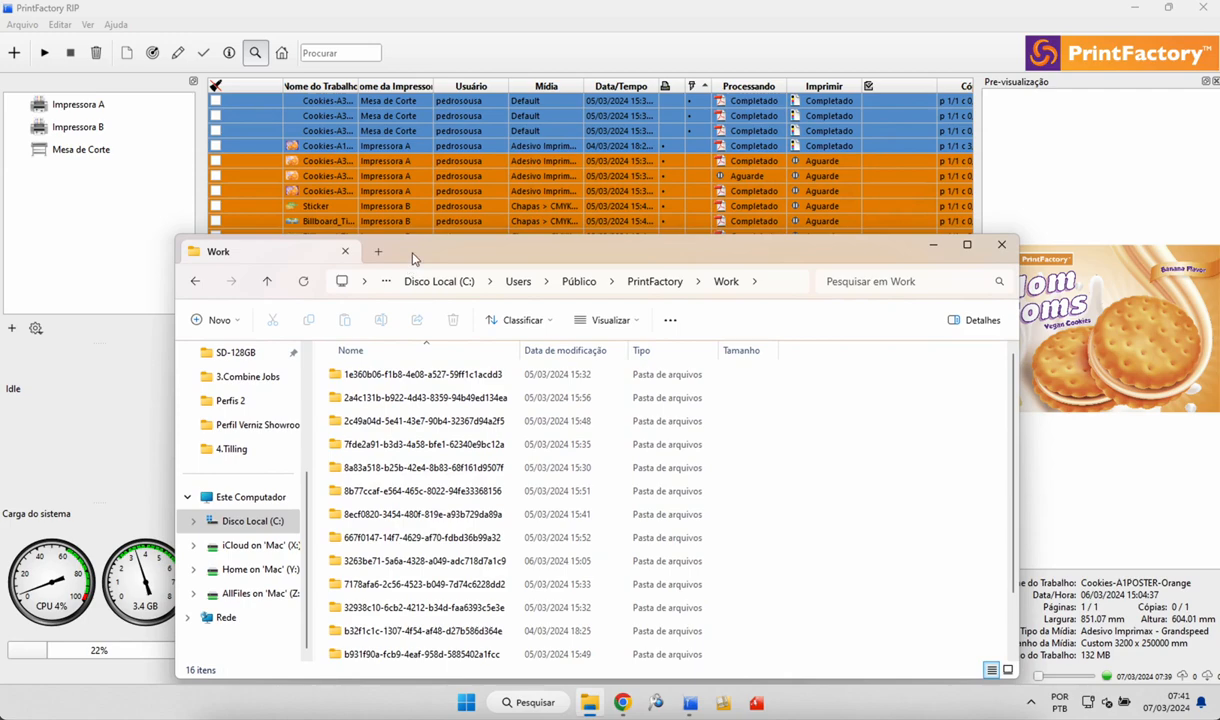
{"action": "left_click_drag", "start_coordinate": [413, 256], "coordinate": [415, 188]}
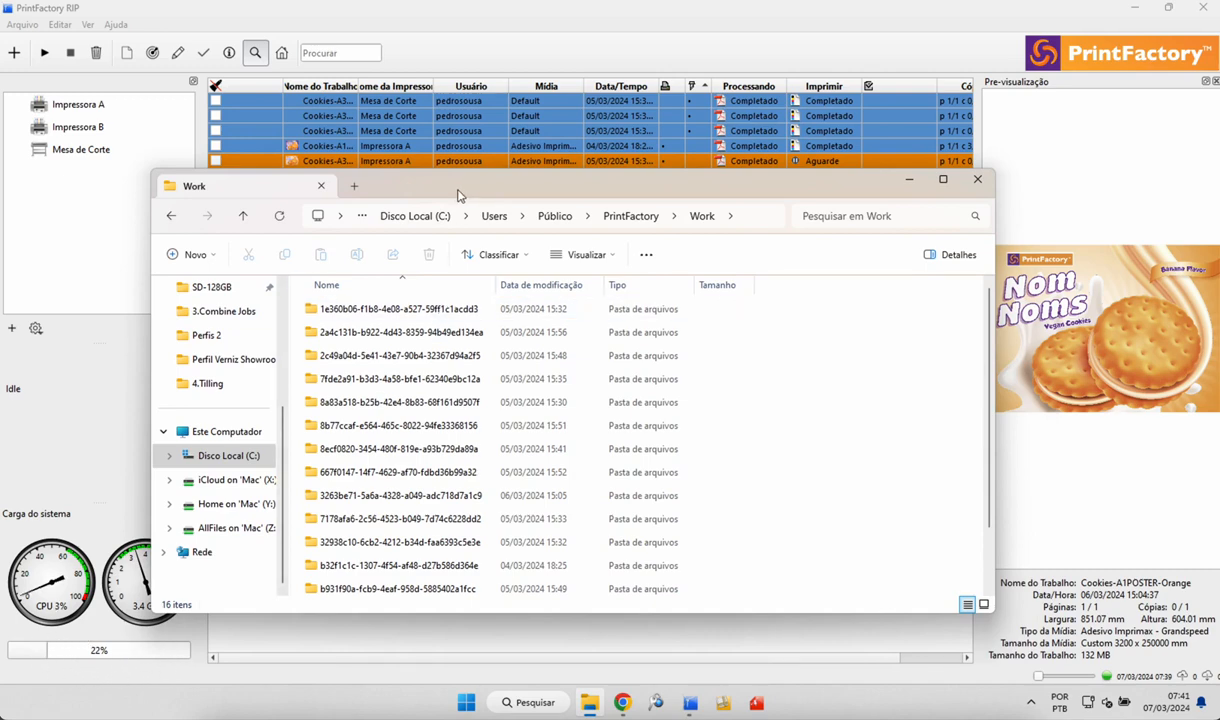
Step: Switch to PrintFactory RIP, check the work folder path in the general preferences, and close them without changes
{"action": "left_click", "coordinate": [66, 24]}
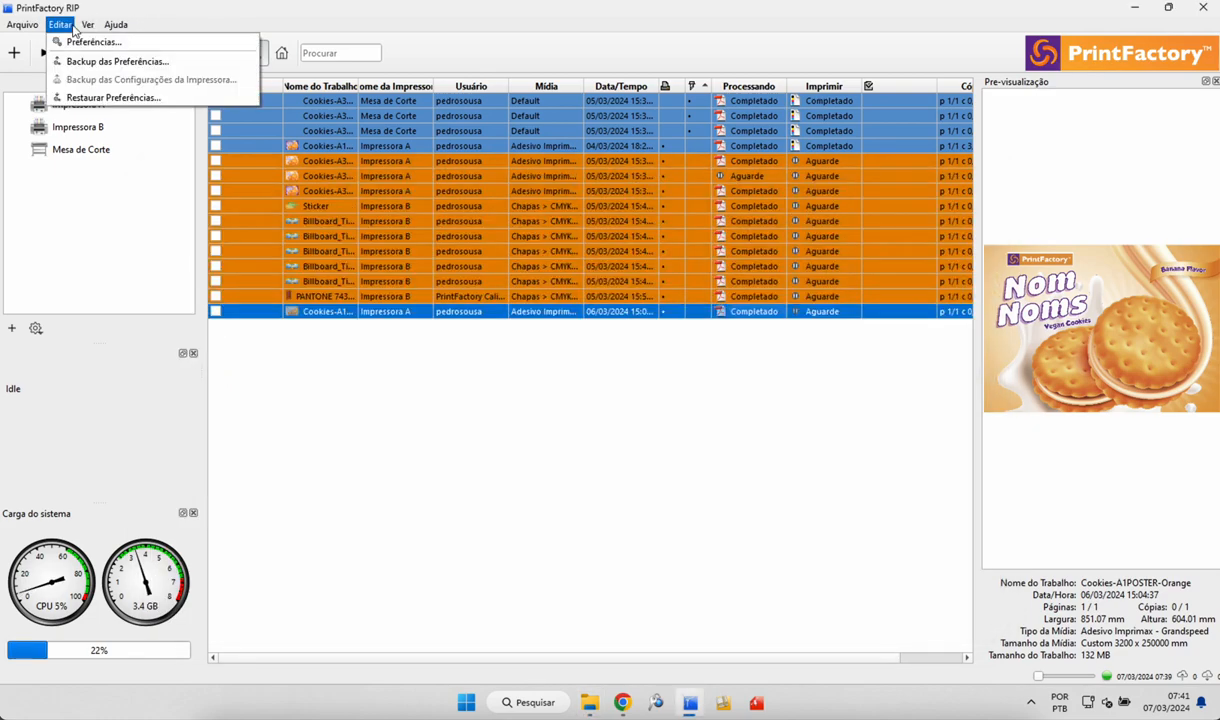
{"action": "left_click", "coordinate": [78, 42]}
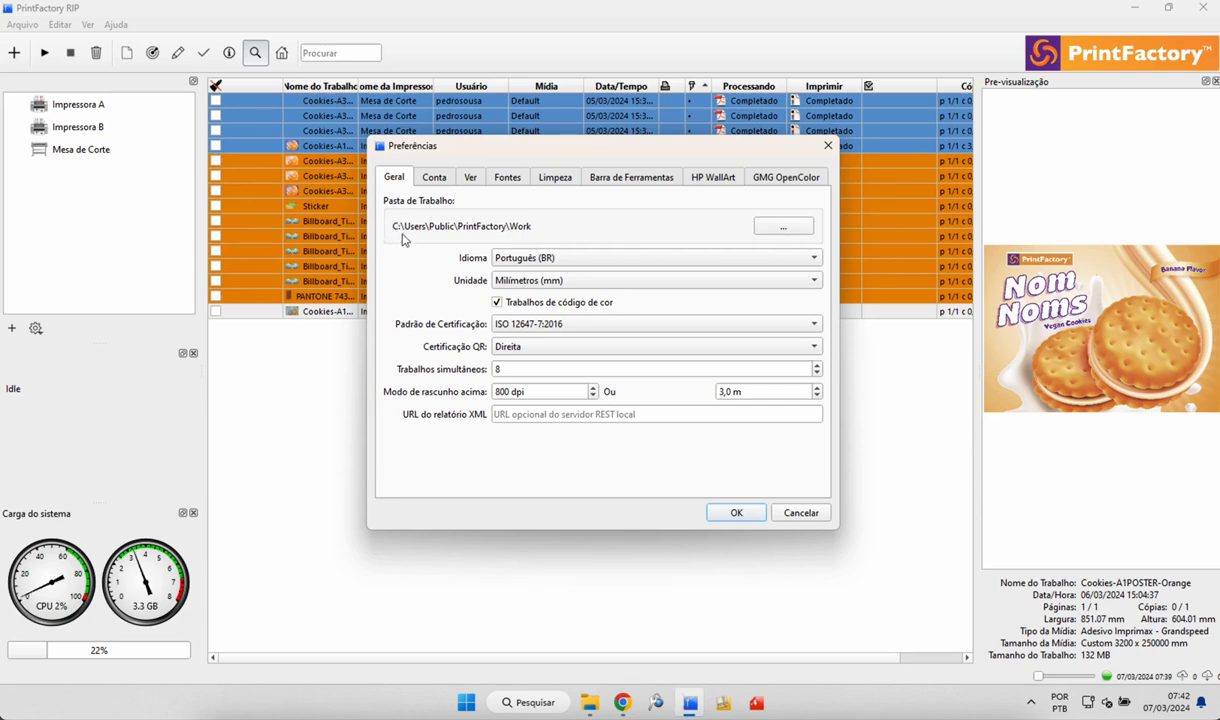
{"action": "left_click", "coordinate": [792, 512]}
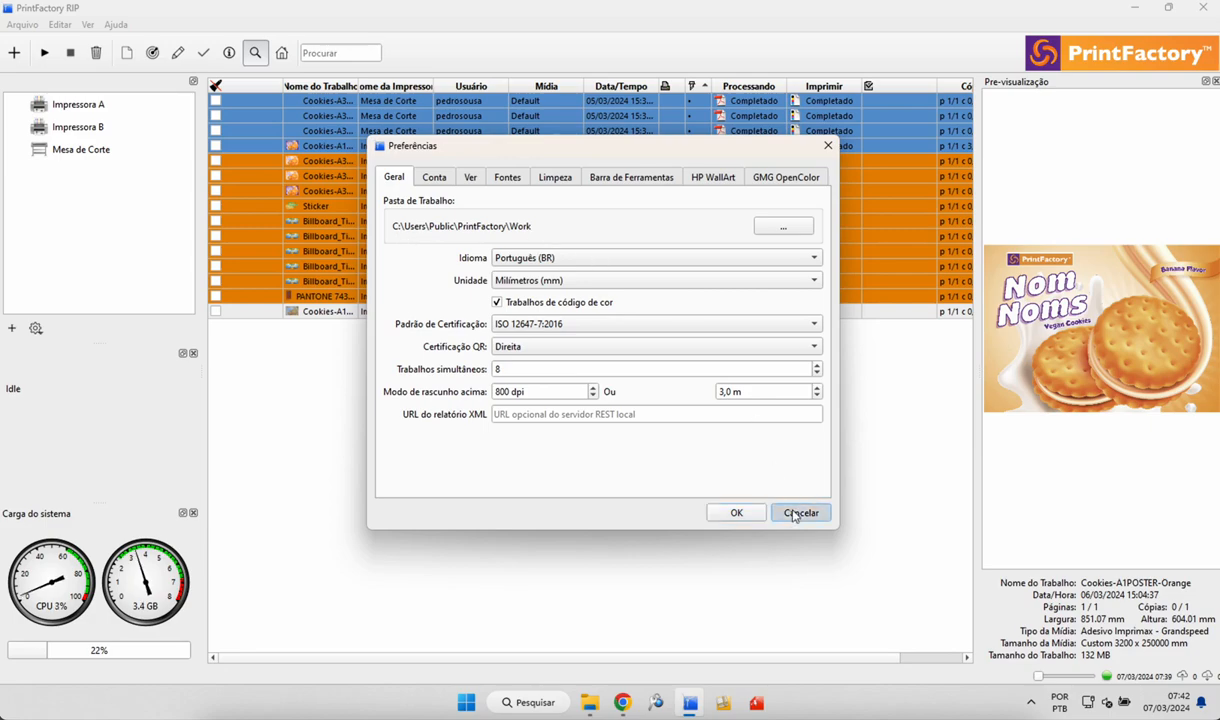
Step: In File Explorer, create a folder named "DriveD-PrintFactory Work" directly on Disco Local (C:)
{"action": "left_click", "coordinate": [589, 701]}
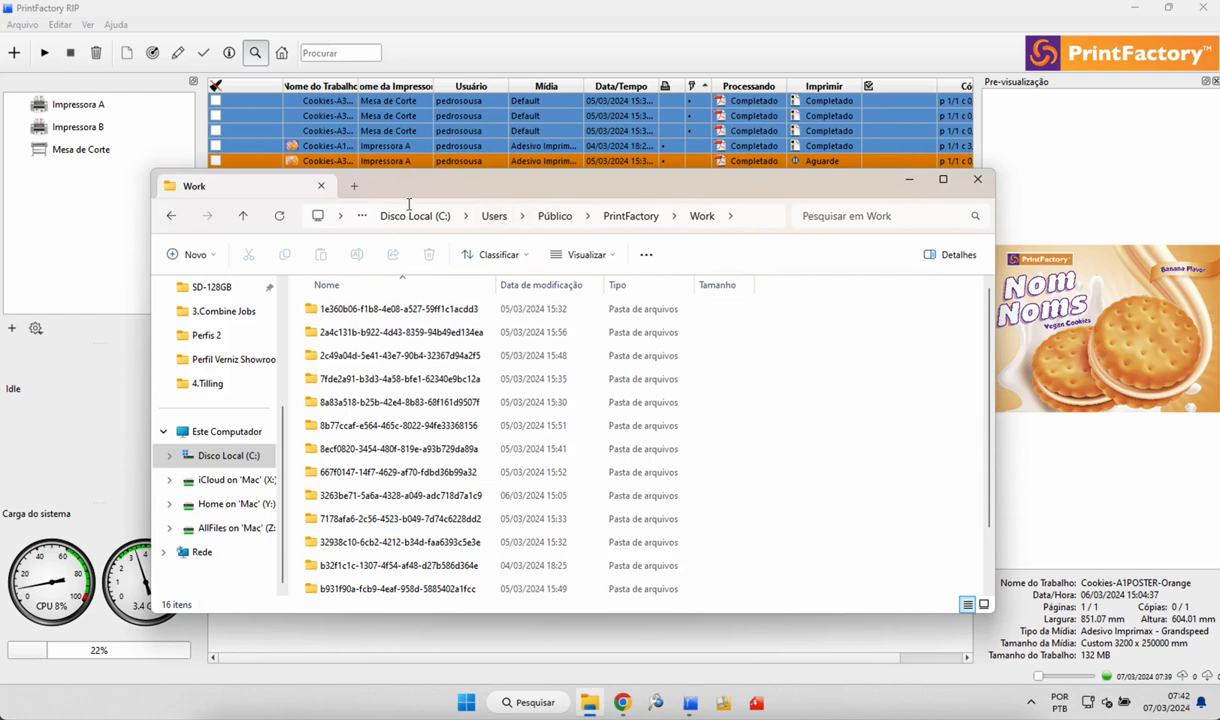
{"action": "left_click", "coordinate": [414, 216]}
{"action": "left_click", "coordinate": [338, 545]}
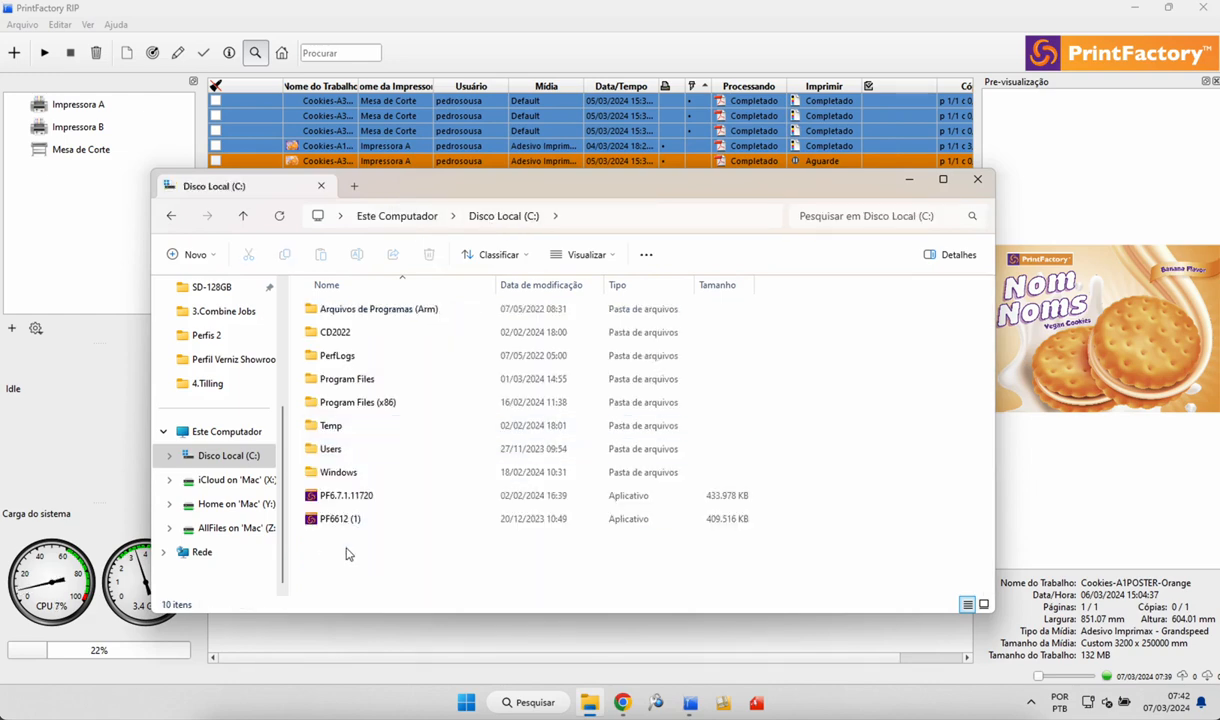
{"action": "left_click", "coordinate": [199, 256]}
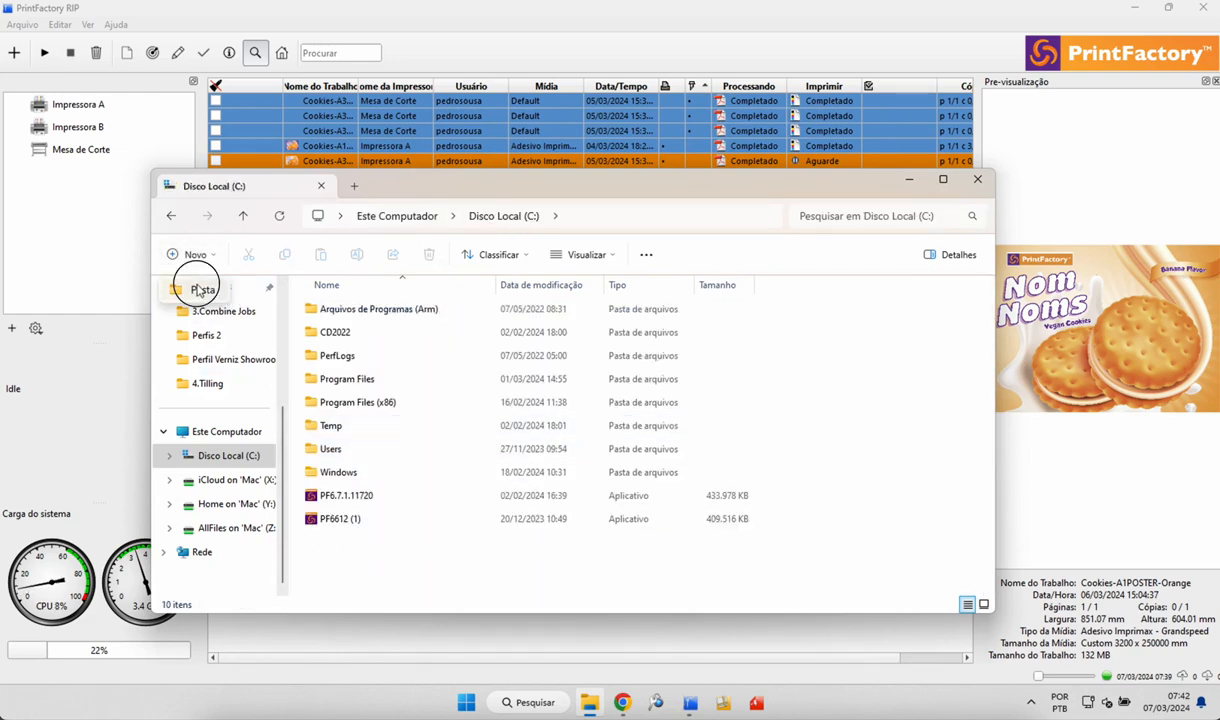
{"action": "left_click", "coordinate": [199, 281]}
{"action": "type", "text": "D-"}
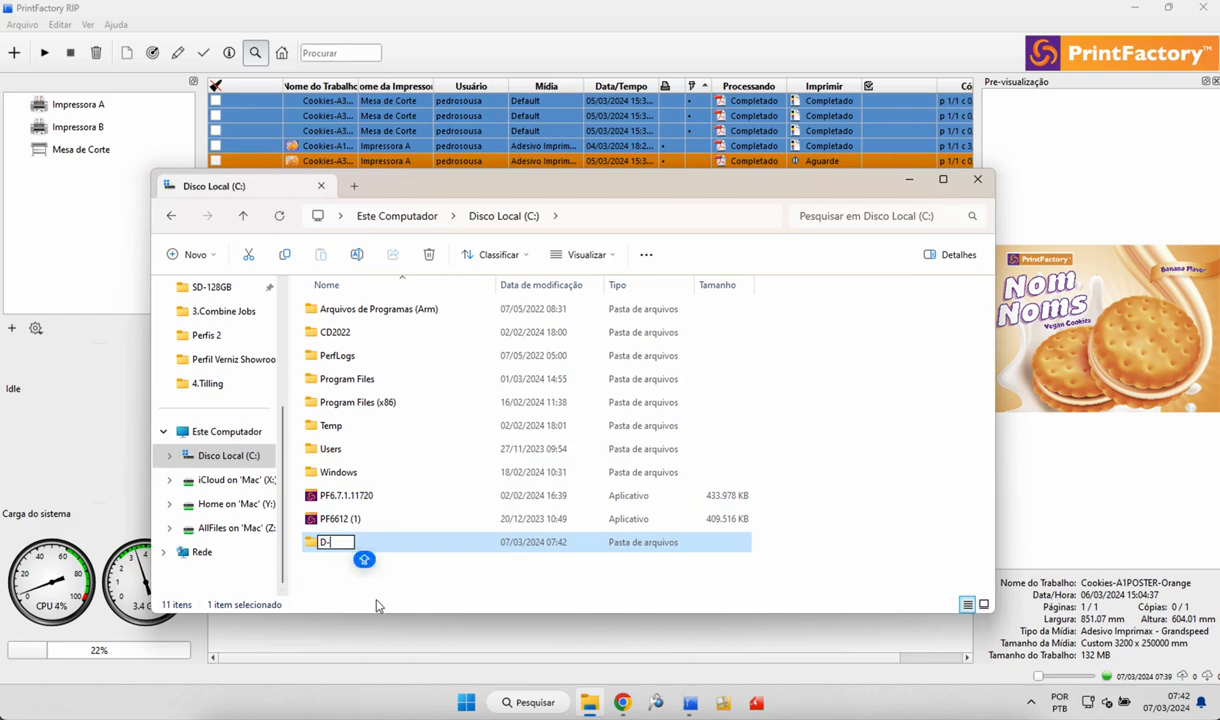
{"action": "key", "text": "BackSpace"}
{"action": "type", "text": "r"}
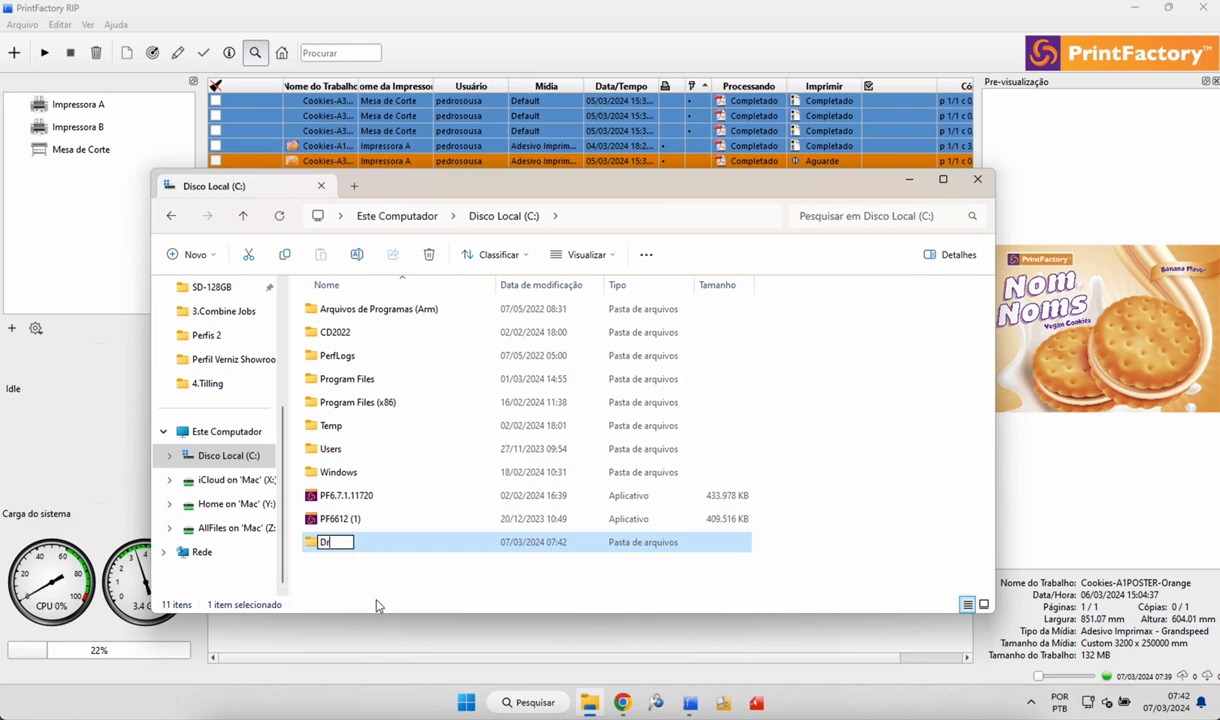
{"action": "type", "text": "iveD-"}
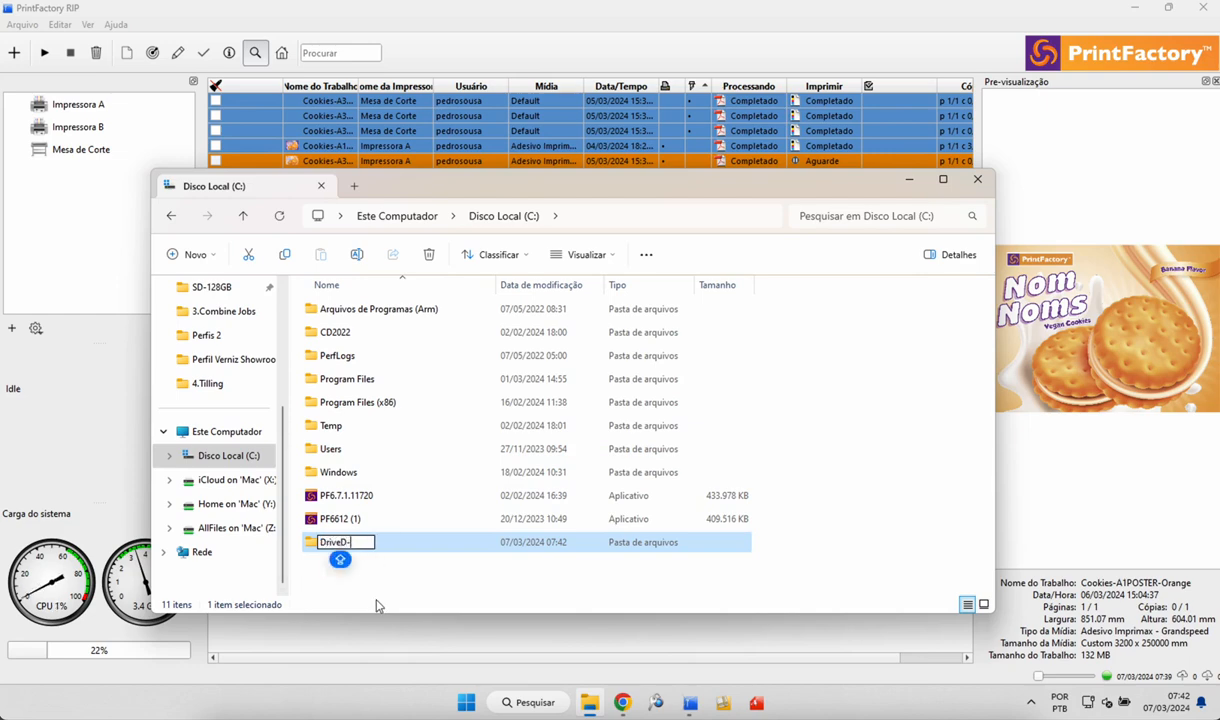
{"action": "type", "text": "Pa"}
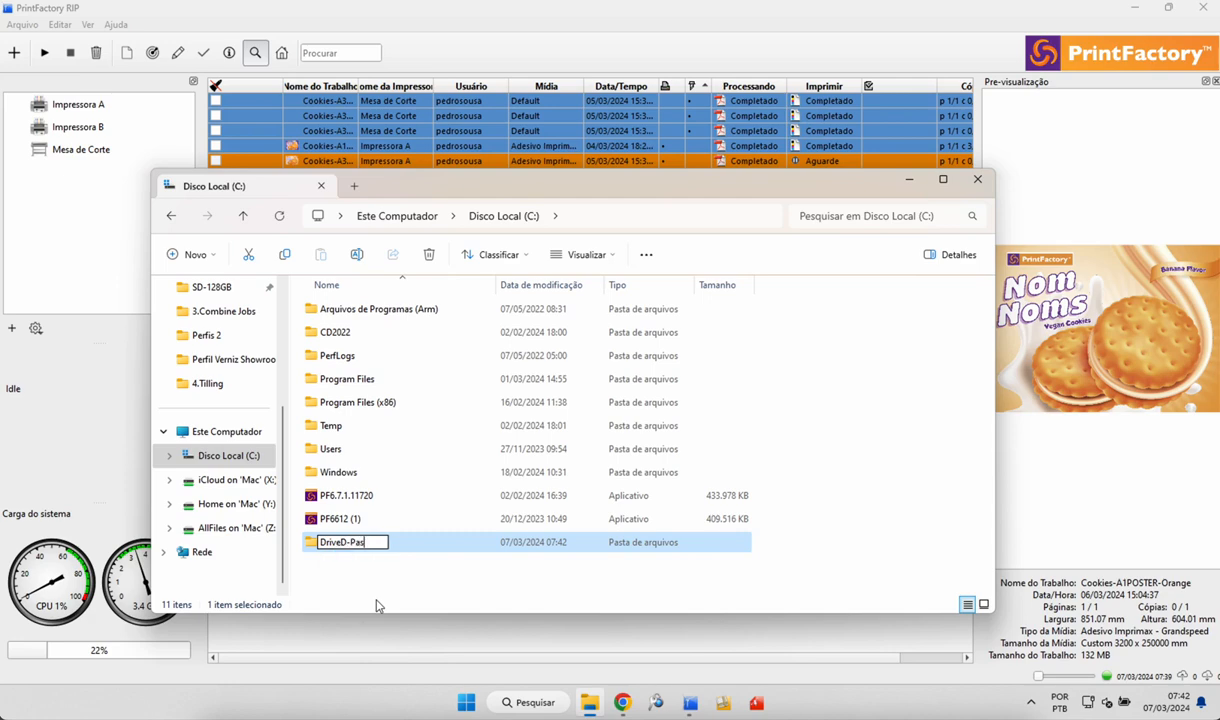
{"action": "key", "text": "BackSpace"}
{"action": "type", "text": "rintFactory Work"}
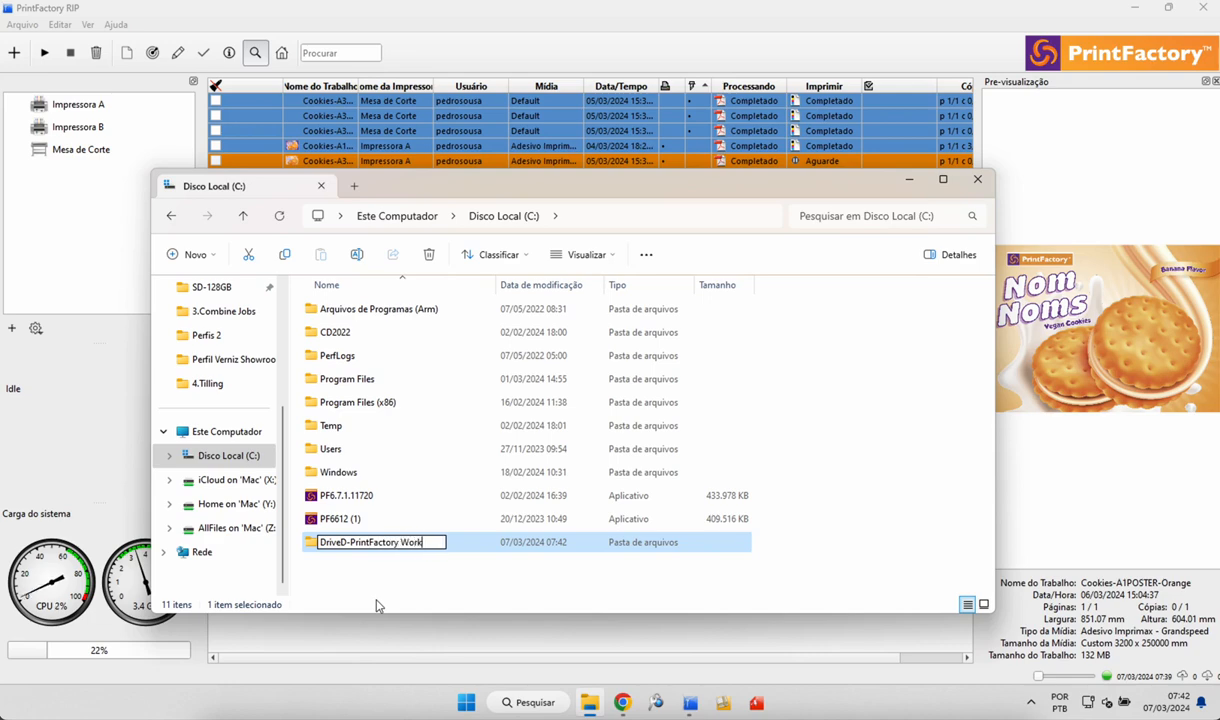
{"action": "key", "text": "Return"}
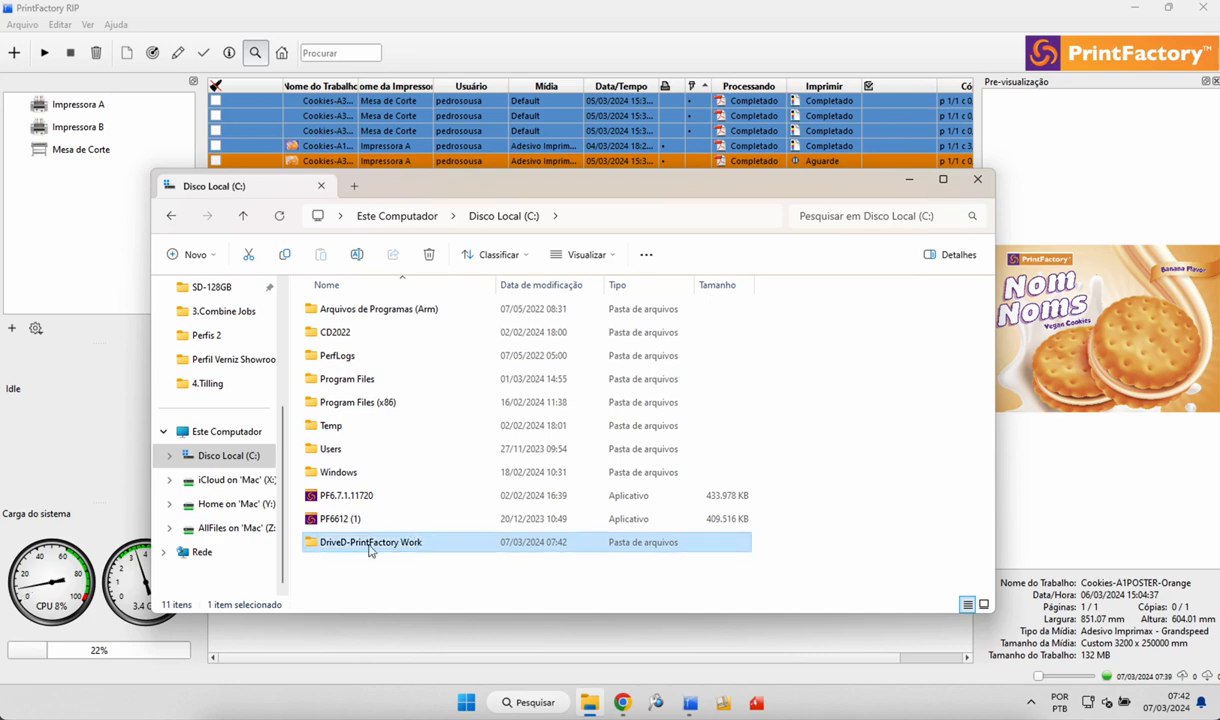
Step: In PrintFactory RIP's preferences, set the work folder to "DriveD-PrintFactory Work" on Disco Local (C:) and apply it
{"action": "left_click", "coordinate": [60, 24]}
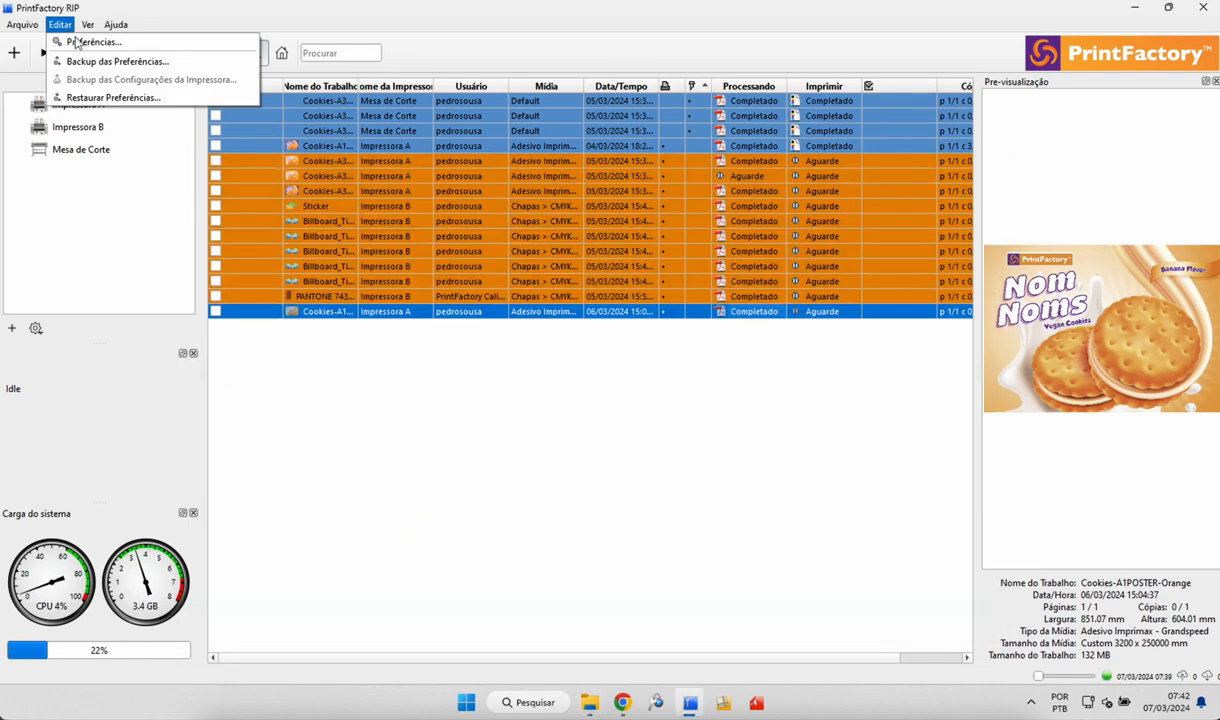
{"action": "left_click", "coordinate": [155, 44]}
{"action": "left_click", "coordinate": [782, 223]}
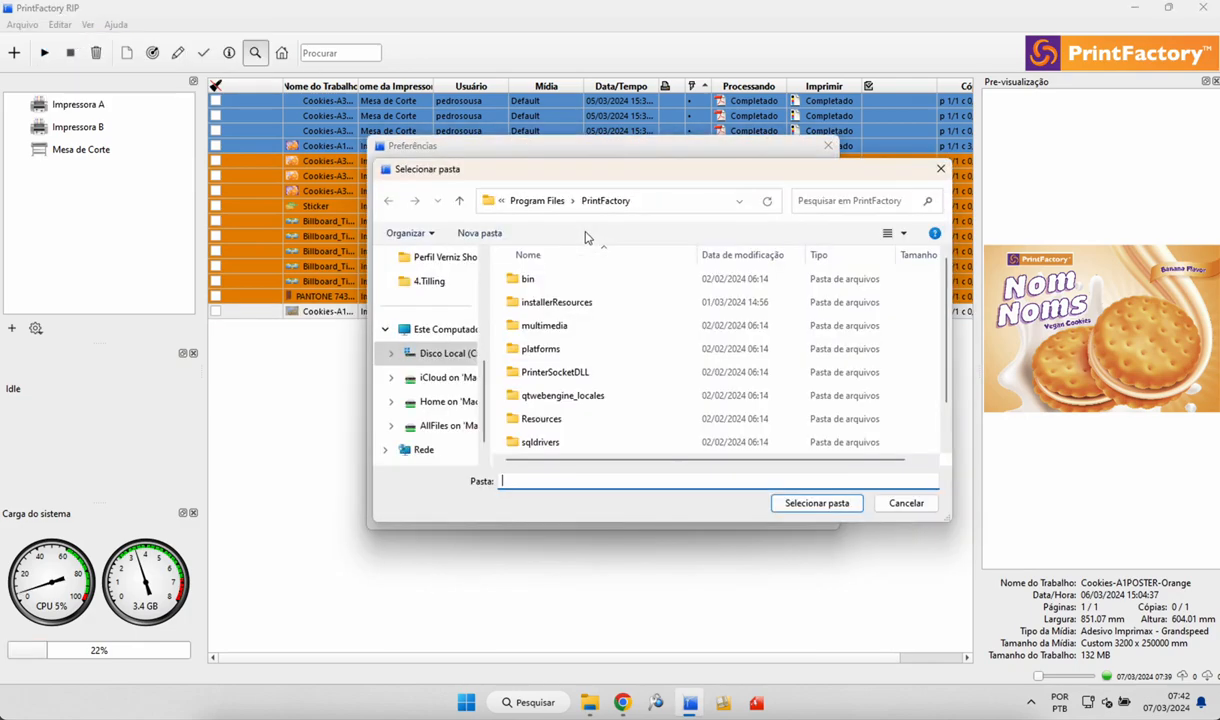
{"action": "left_click", "coordinate": [452, 353]}
{"action": "scroll", "coordinate": [572, 387], "scroll_direction": "down", "scroll_amount": 1}
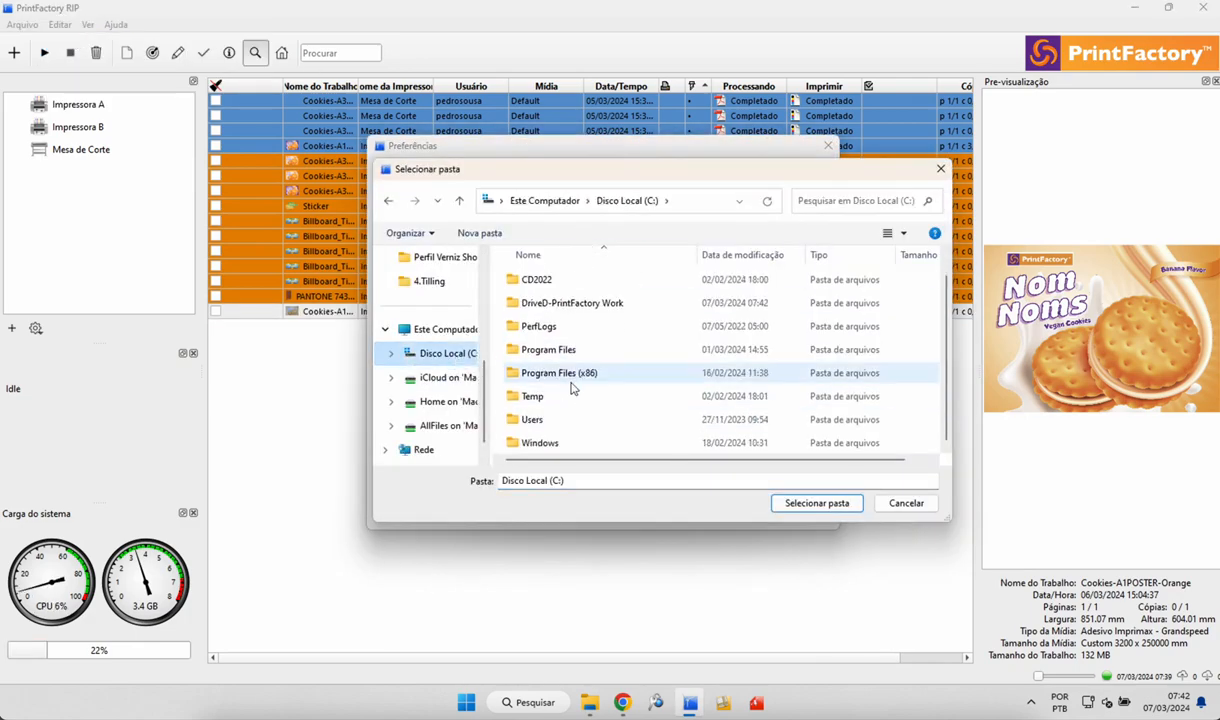
{"action": "double_click", "coordinate": [551, 303]}
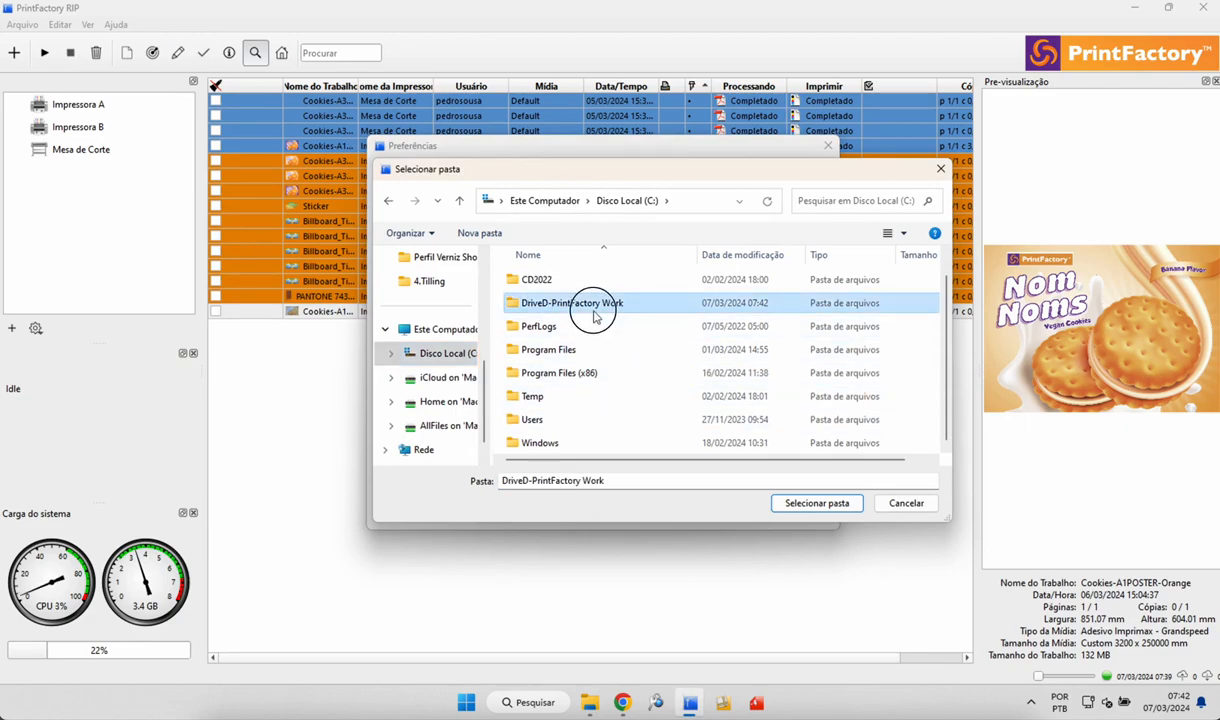
{"action": "left_click", "coordinate": [791, 506]}
{"action": "left_click", "coordinate": [736, 511]}
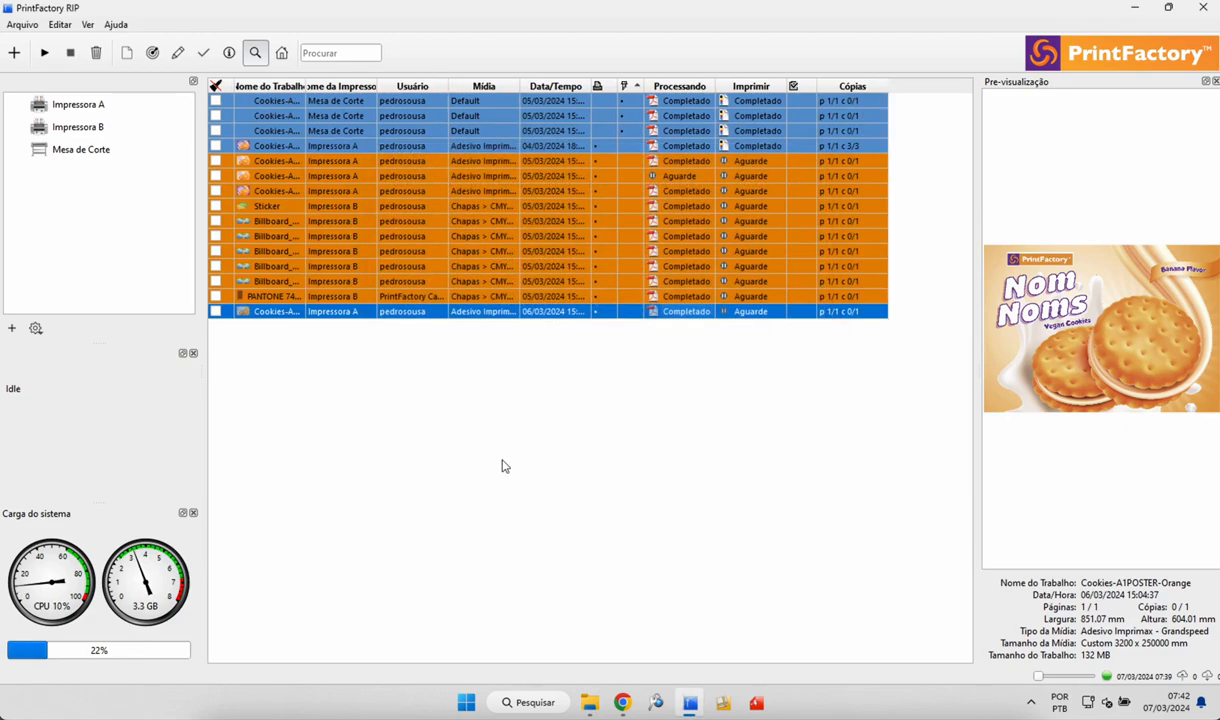
Step: Deselect the job, inspect the contents of "DriveD-PrintFactory Work" in File Explorer, and return to PrintFactory RIP
{"action": "left_click", "coordinate": [349, 435]}
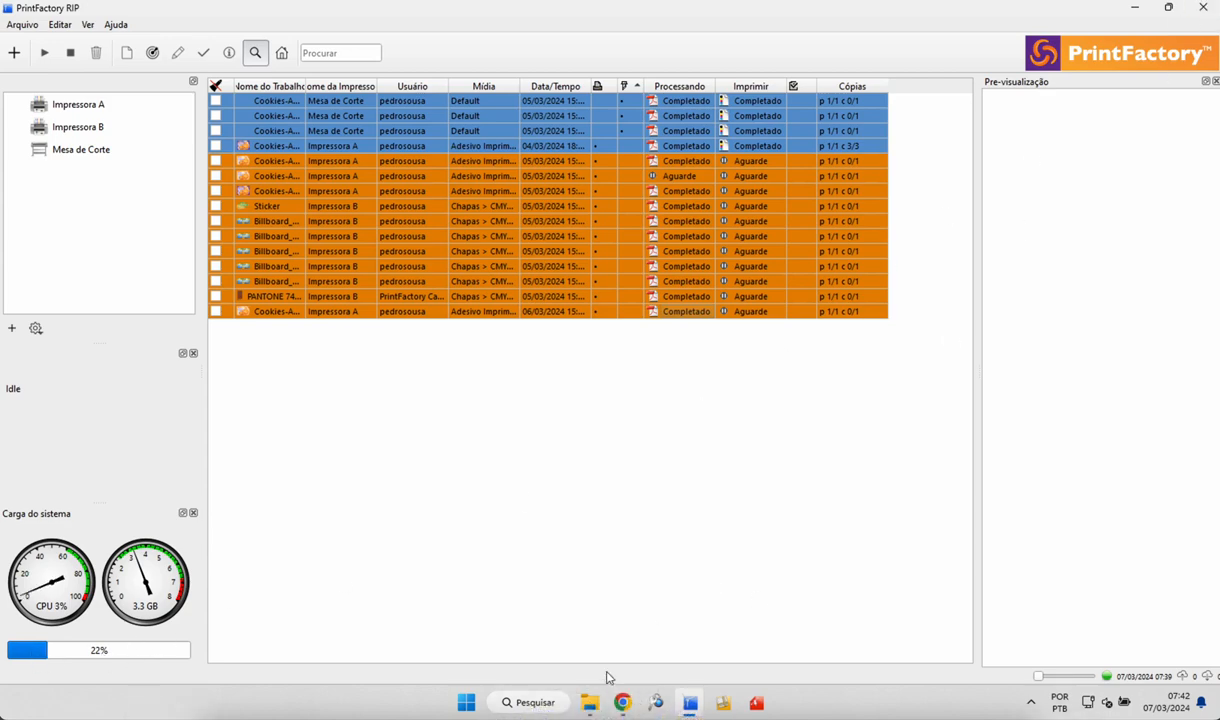
{"action": "left_click", "coordinate": [589, 703]}
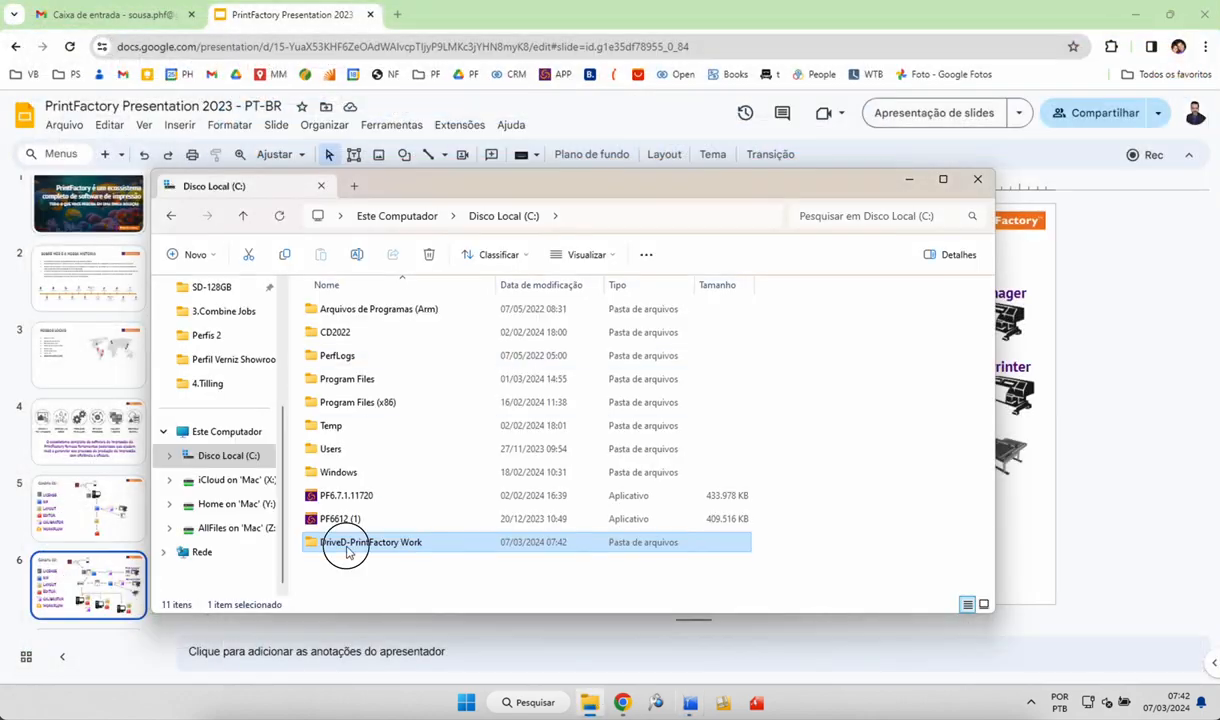
{"action": "double_click", "coordinate": [347, 550]}
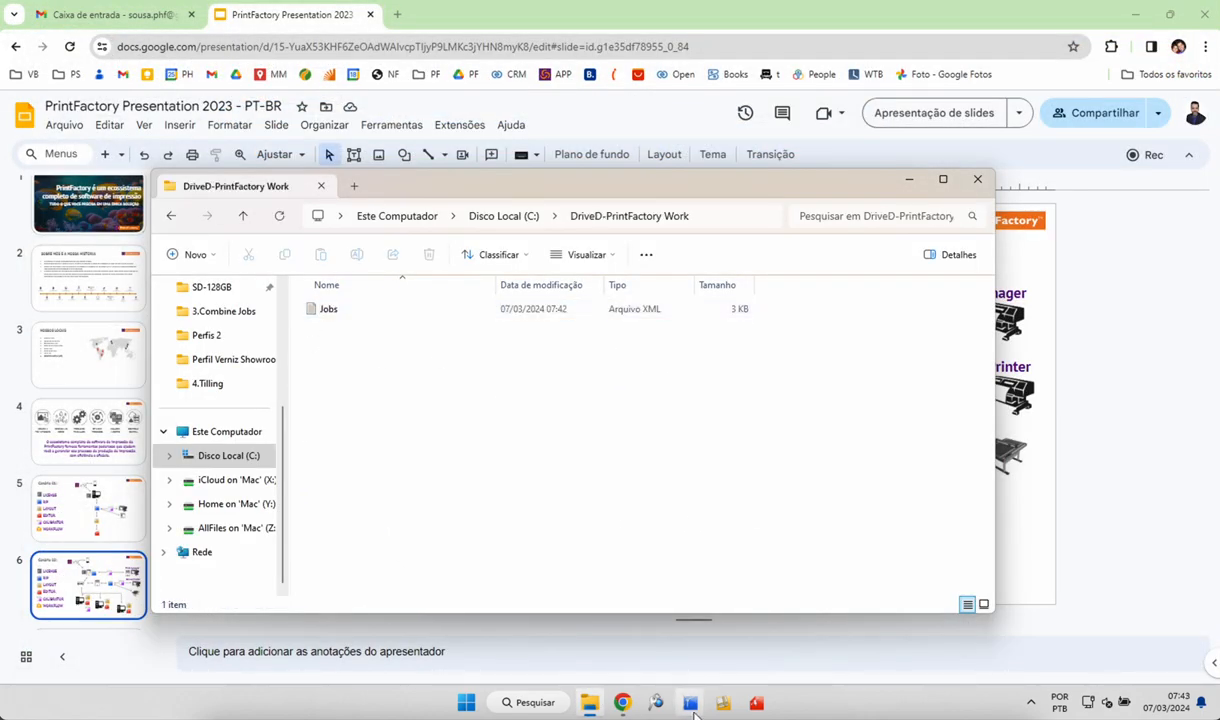
{"action": "left_click", "coordinate": [690, 705]}
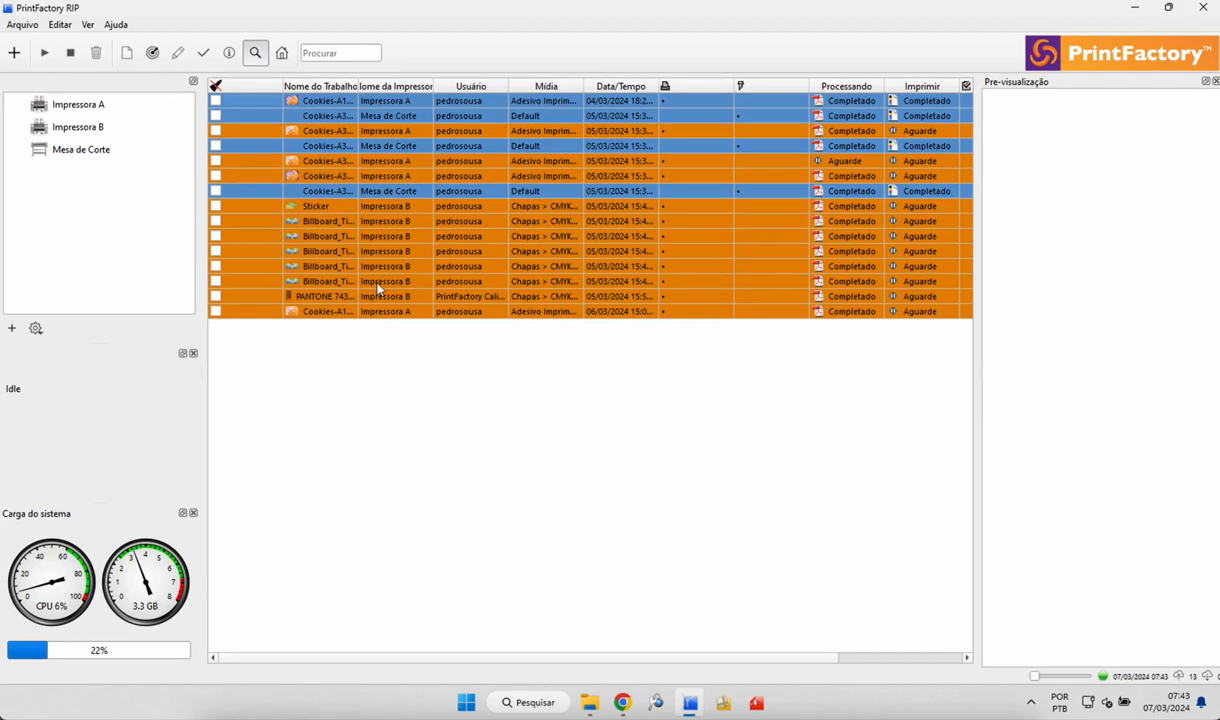
{"action": "left_click", "coordinate": [22, 24]}
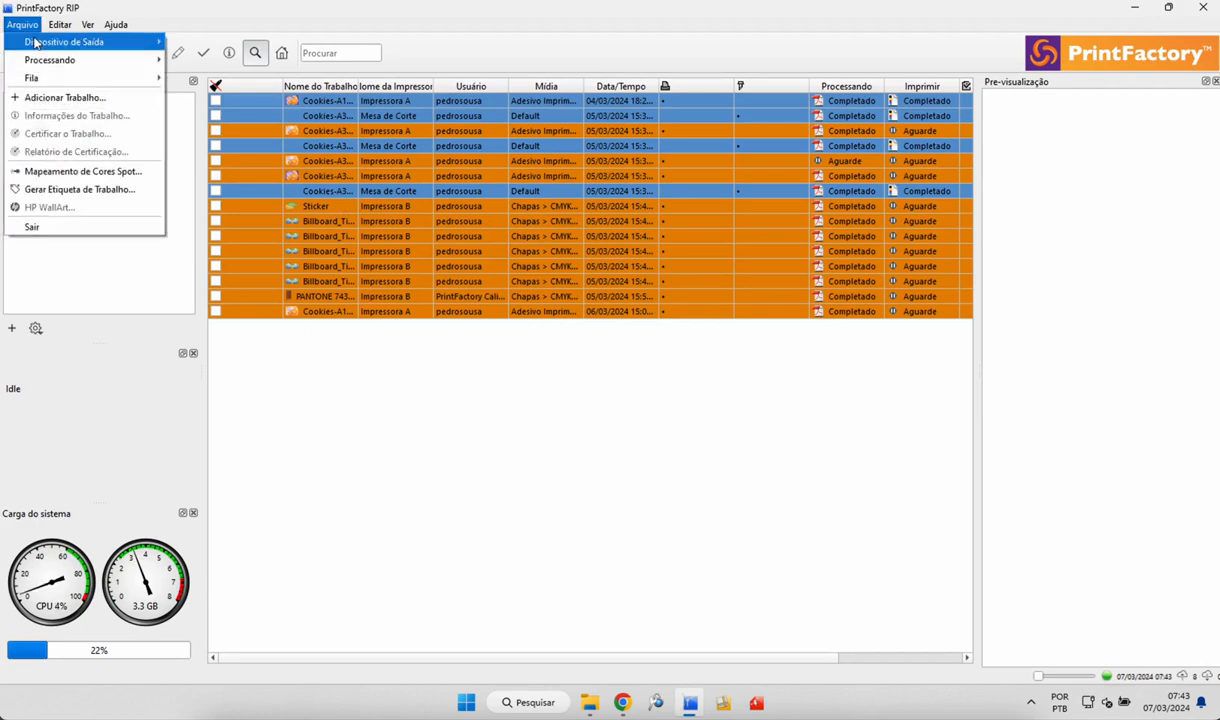
{"action": "mouse_move", "coordinate": [57, 44]}
{"action": "left_click", "coordinate": [199, 97]}
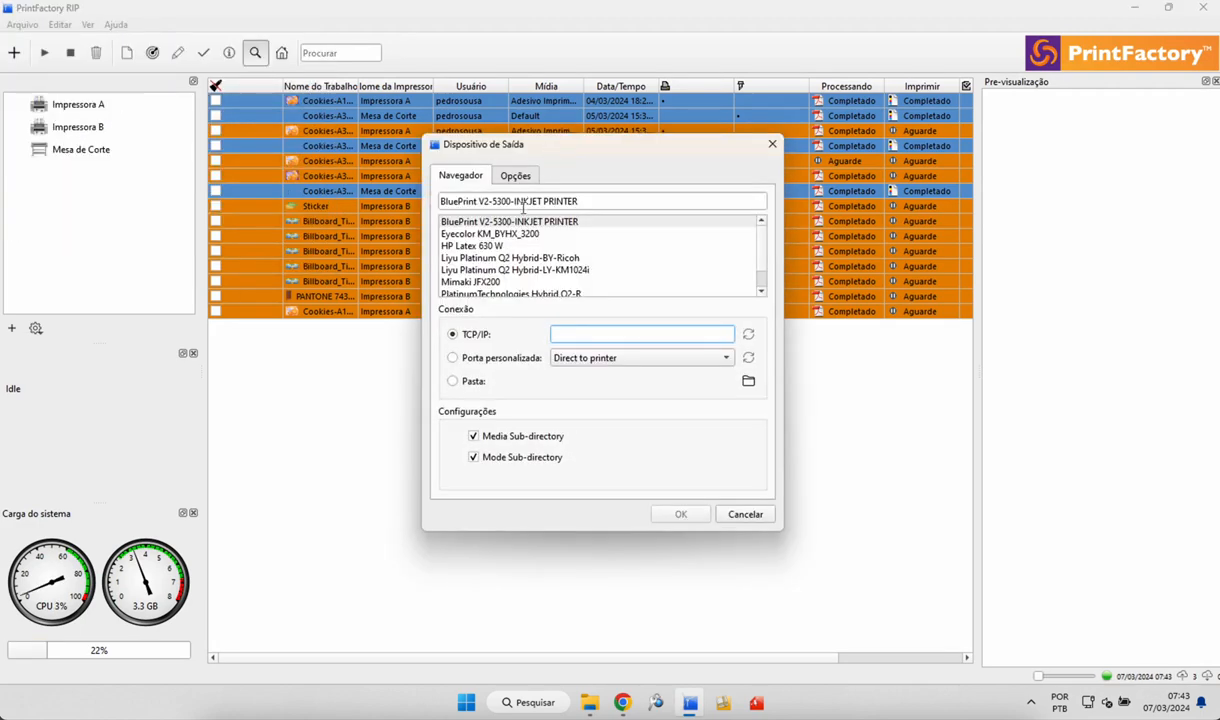
{"action": "left_click", "coordinate": [746, 514]}
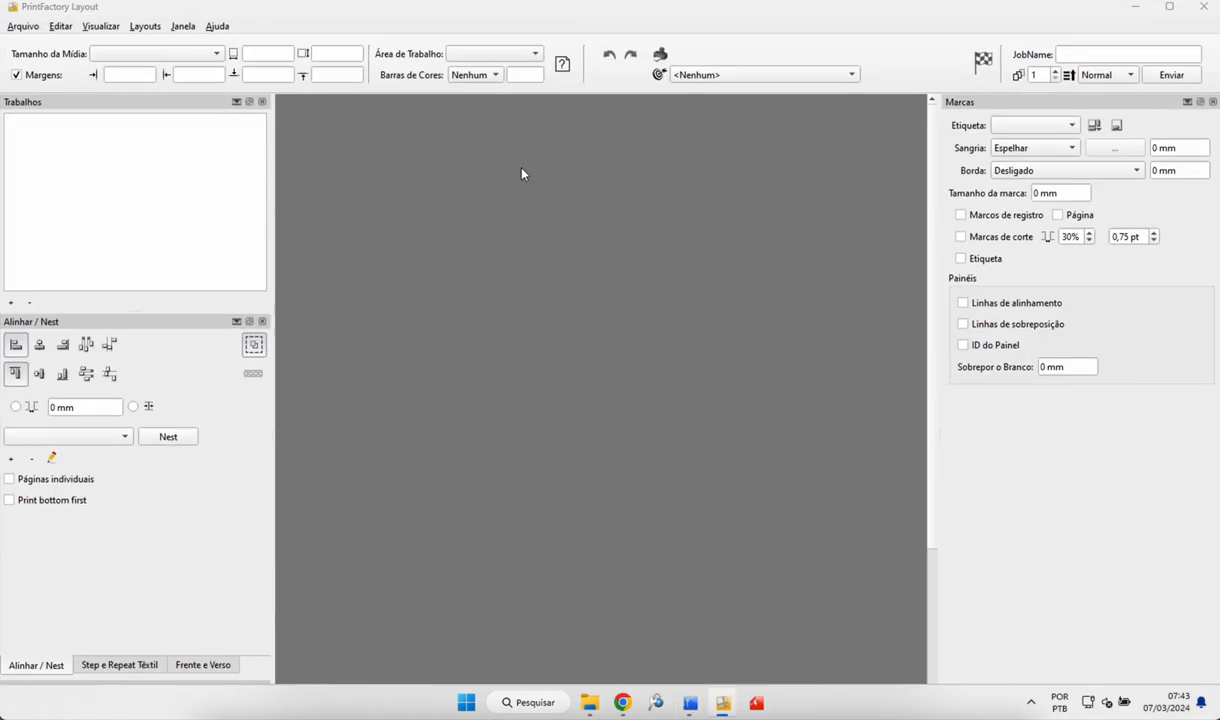
Step: In PrintFactory Layout, send Cookies-A3POSTER-Orange to Impressora A, and inspect the DriveD-PrintFactory Work folder in File Explorer
{"action": "double_click", "coordinate": [244, 209]}
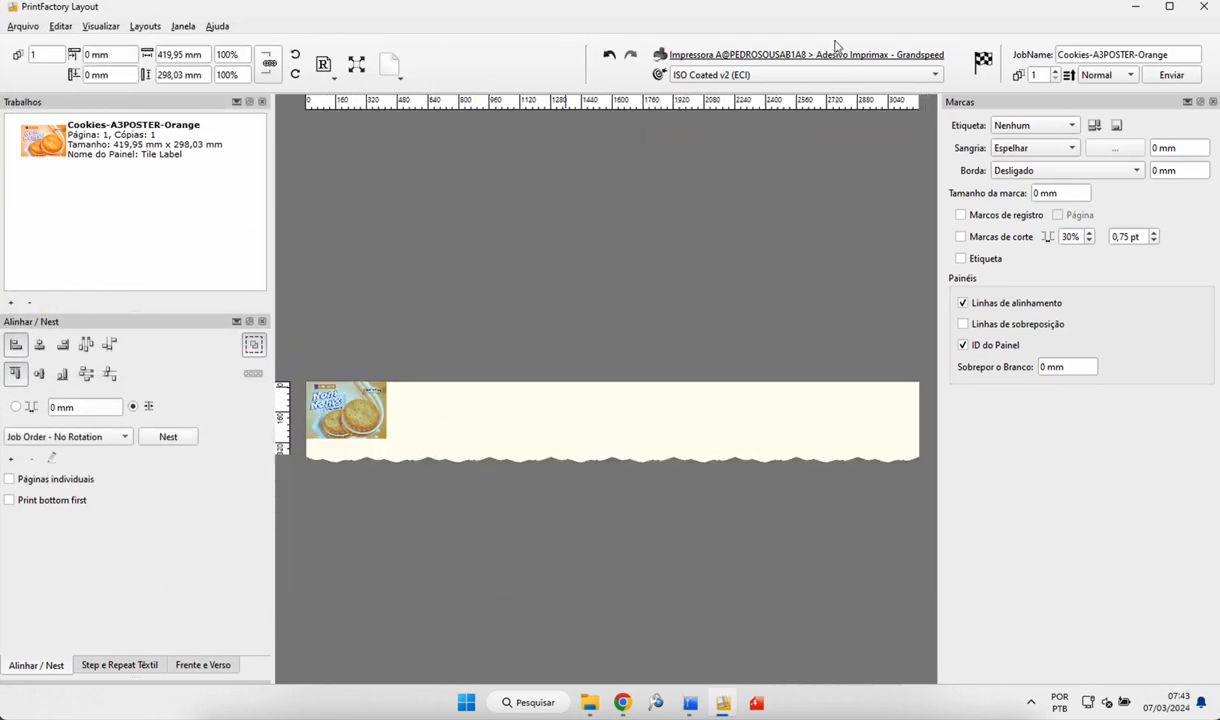
{"action": "left_click", "coordinate": [1172, 75]}
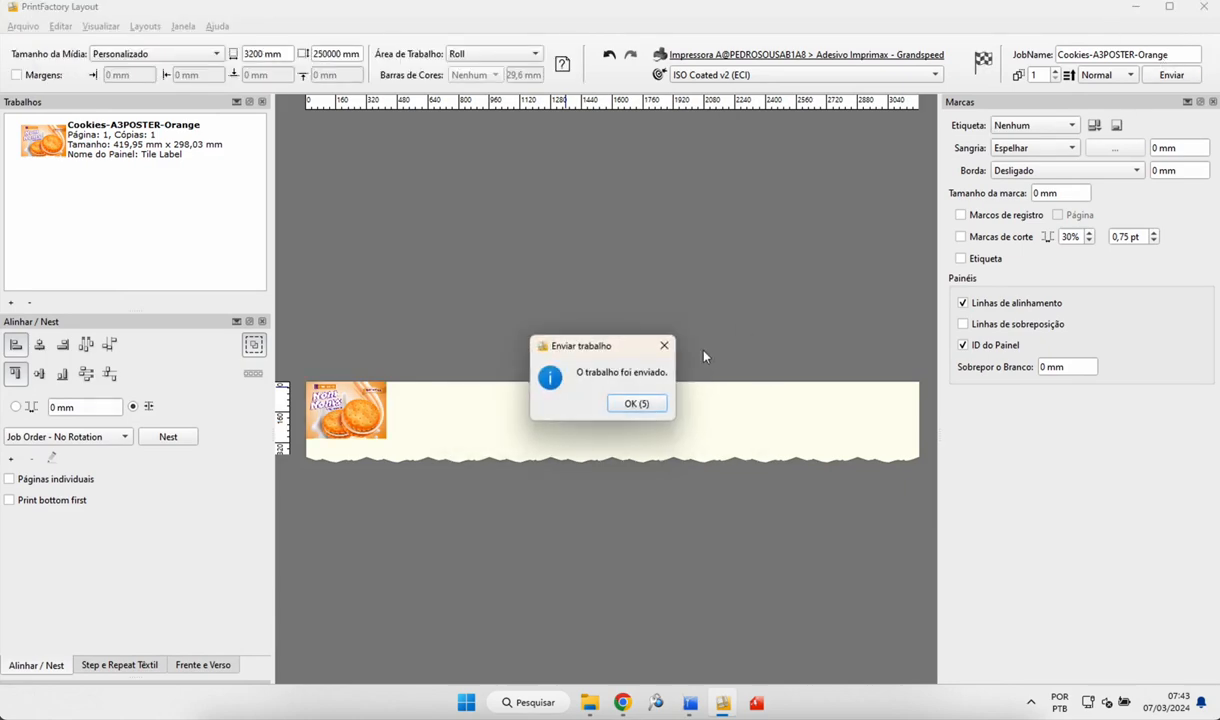
{"action": "left_click", "coordinate": [631, 403]}
{"action": "left_click", "coordinate": [1136, 8]}
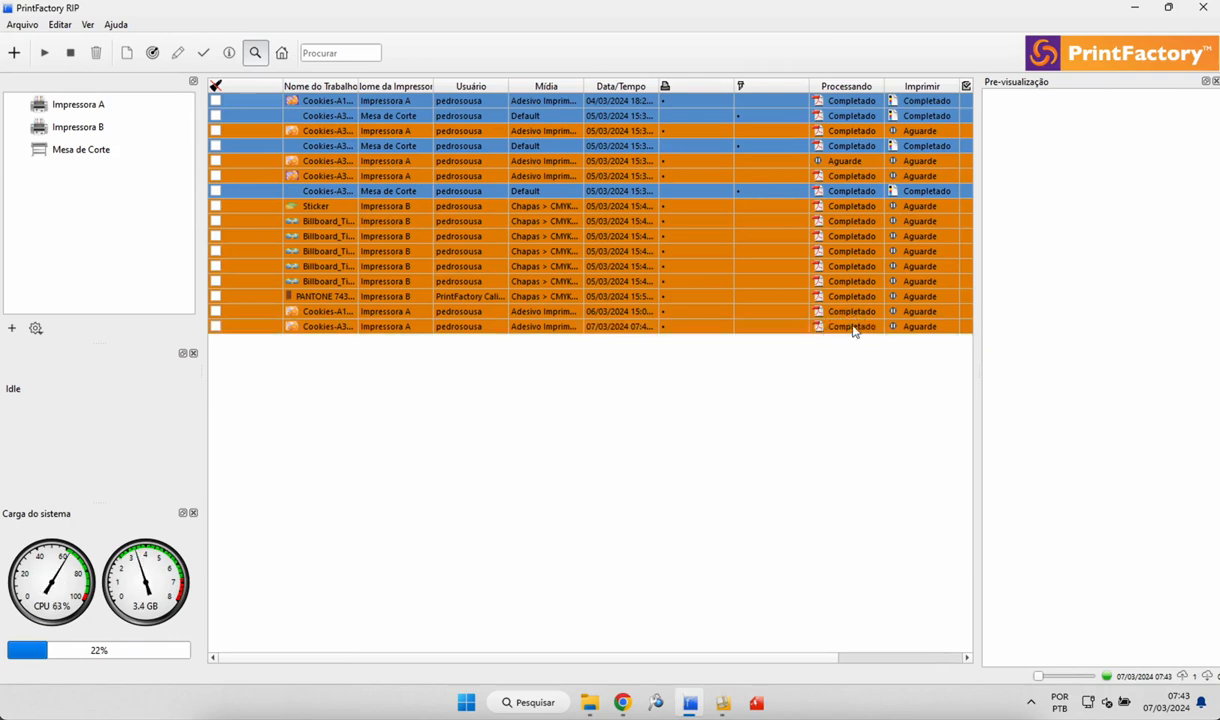
{"action": "left_click", "coordinate": [591, 703]}
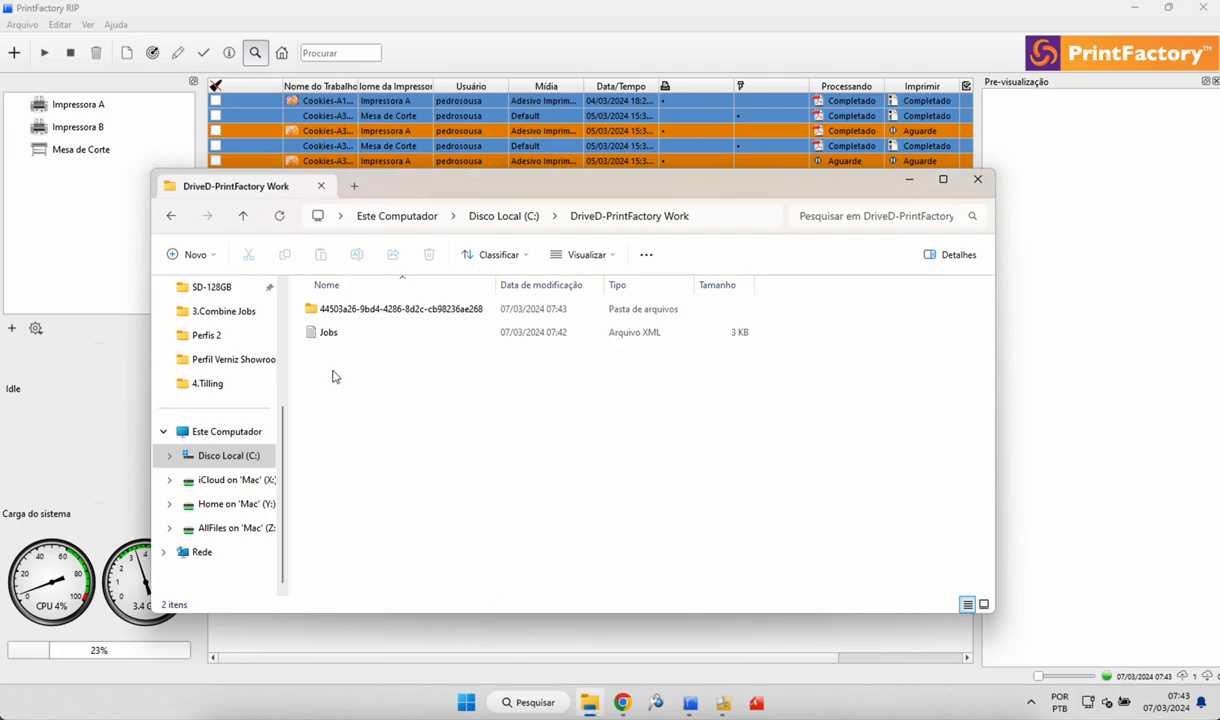
{"action": "mouse_move", "coordinate": [355, 313]}
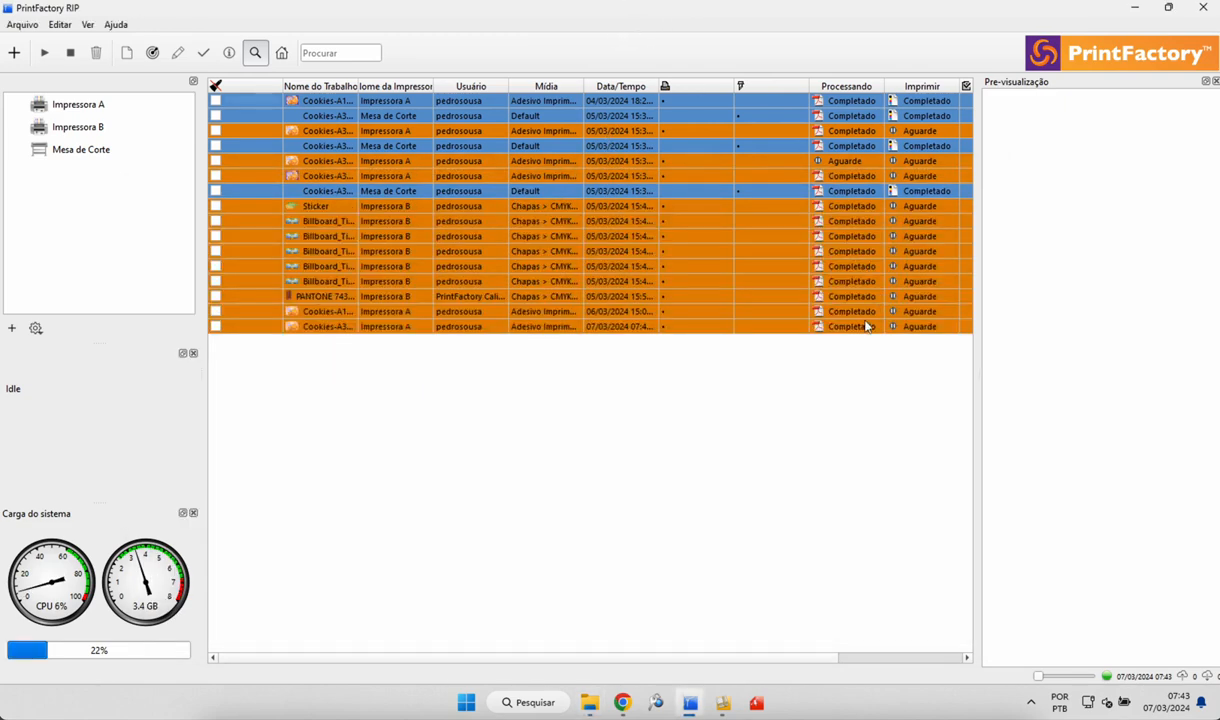
Step: Delete the Cookies-A3POSTER-Orange job from the PrintFactory RIP queue and recheck the DriveD-PrintFactory Work folder in File Explorer
{"action": "left_click", "coordinate": [848, 326]}
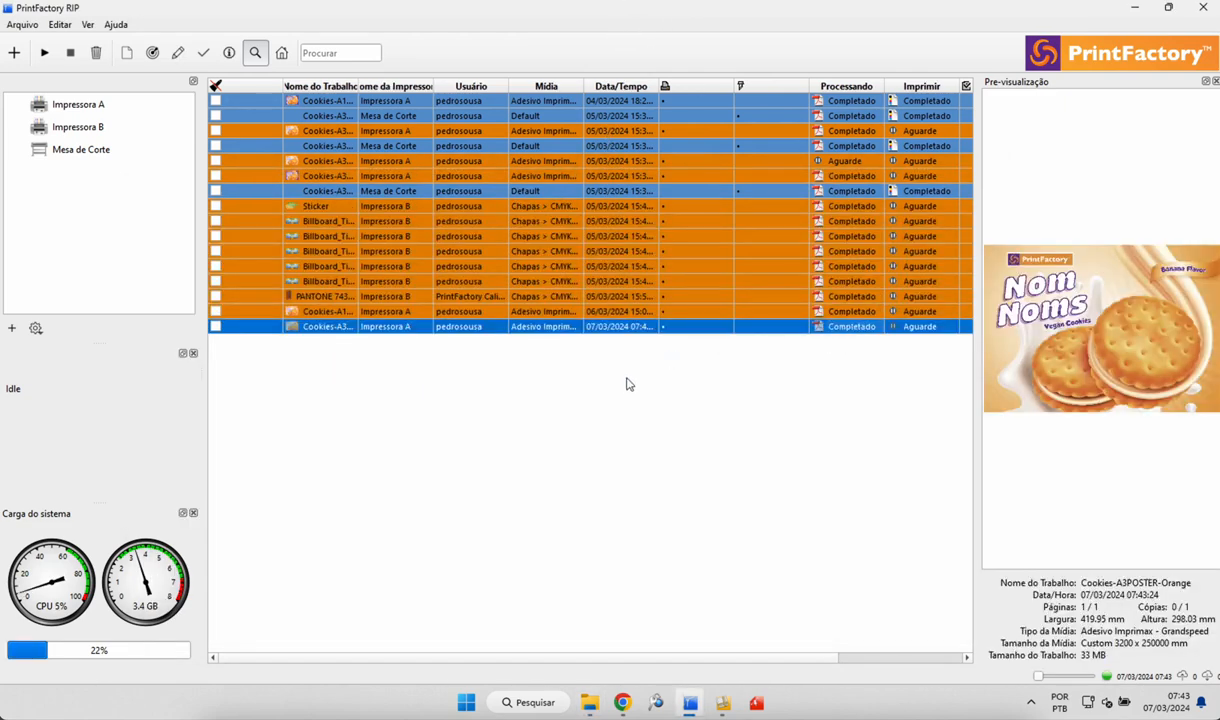
{"action": "key", "text": "Delete"}
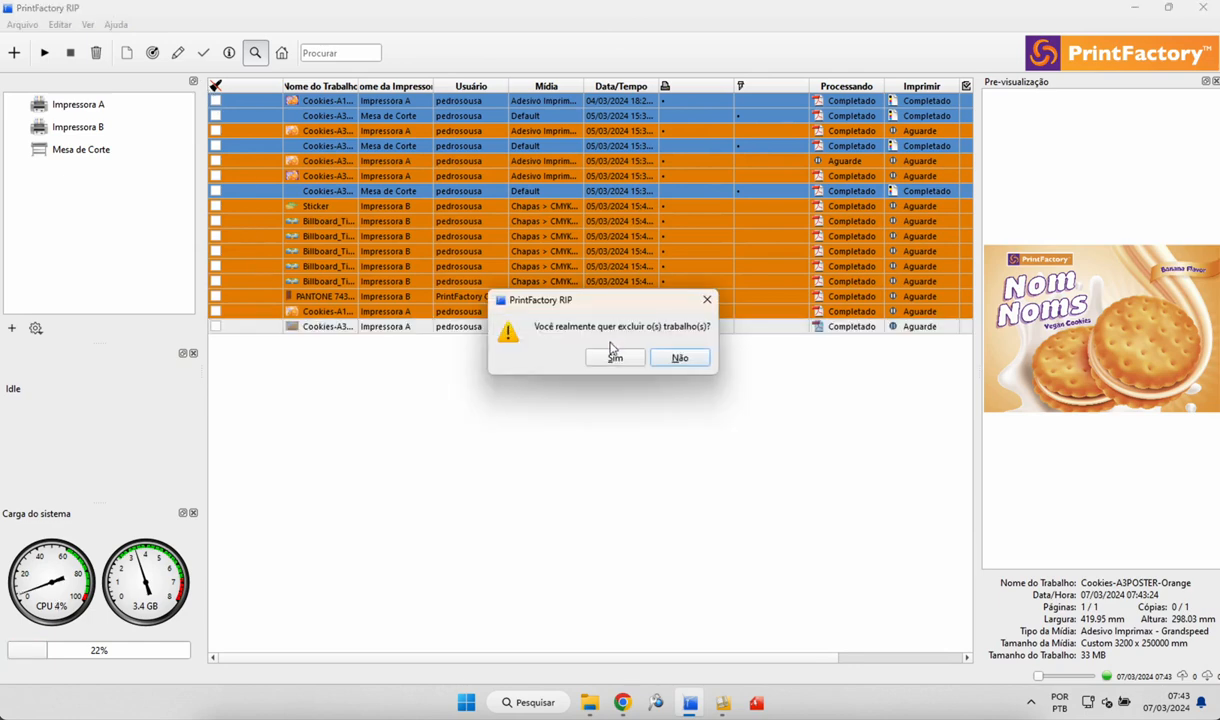
{"action": "left_click", "coordinate": [615, 355]}
{"action": "left_click", "coordinate": [589, 703]}
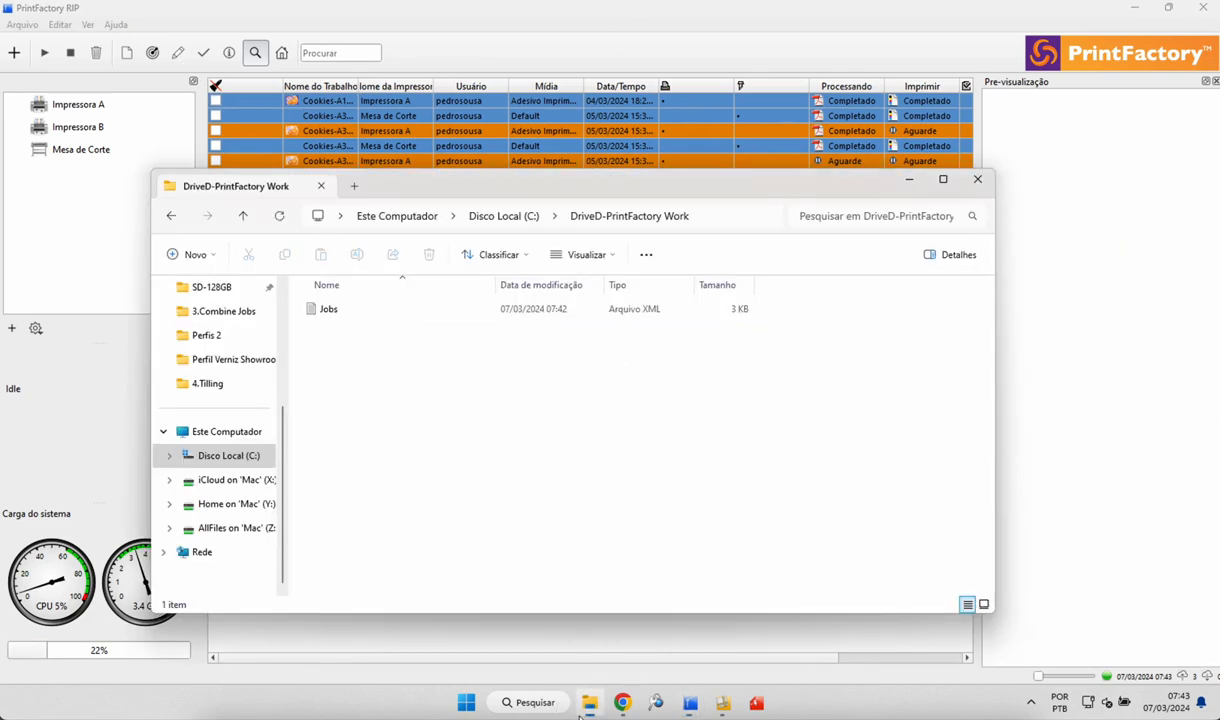
Step: In PrintFactory RIP's preferences, set the work folder to Users > Público > PrintFactory > Work on Disco Local (C:) and apply it
{"action": "left_click", "coordinate": [60, 24]}
{"action": "left_click", "coordinate": [92, 38]}
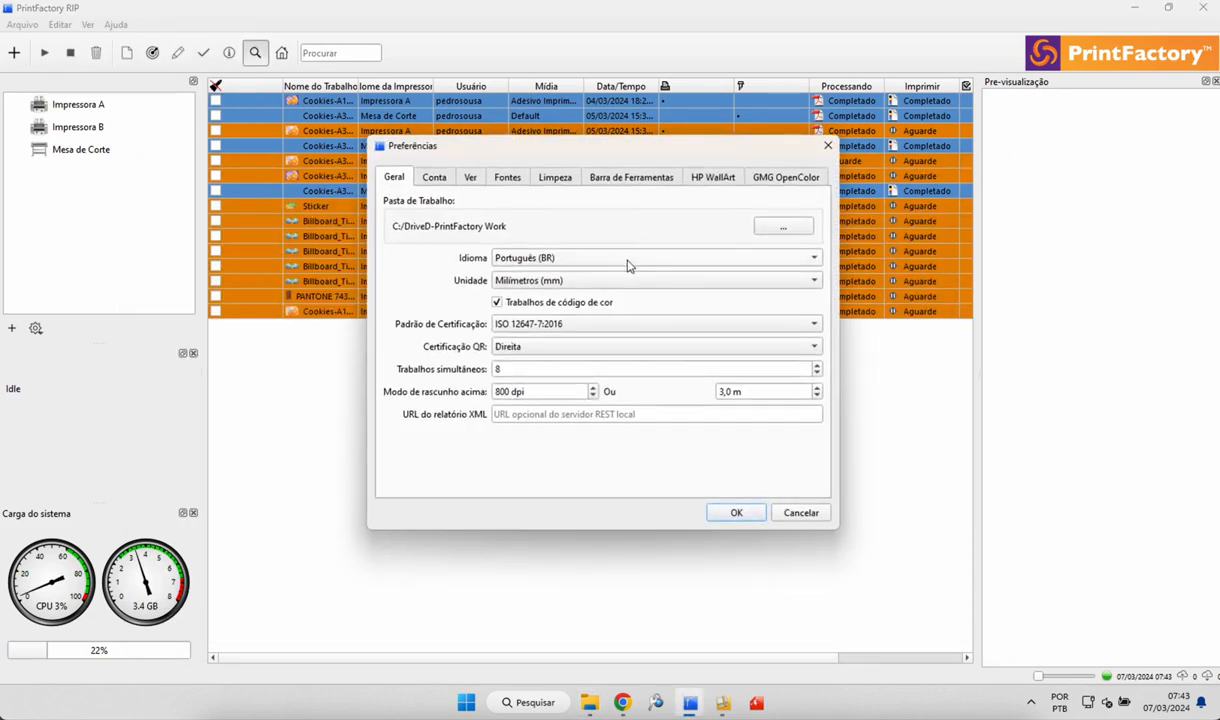
{"action": "left_click", "coordinate": [783, 226]}
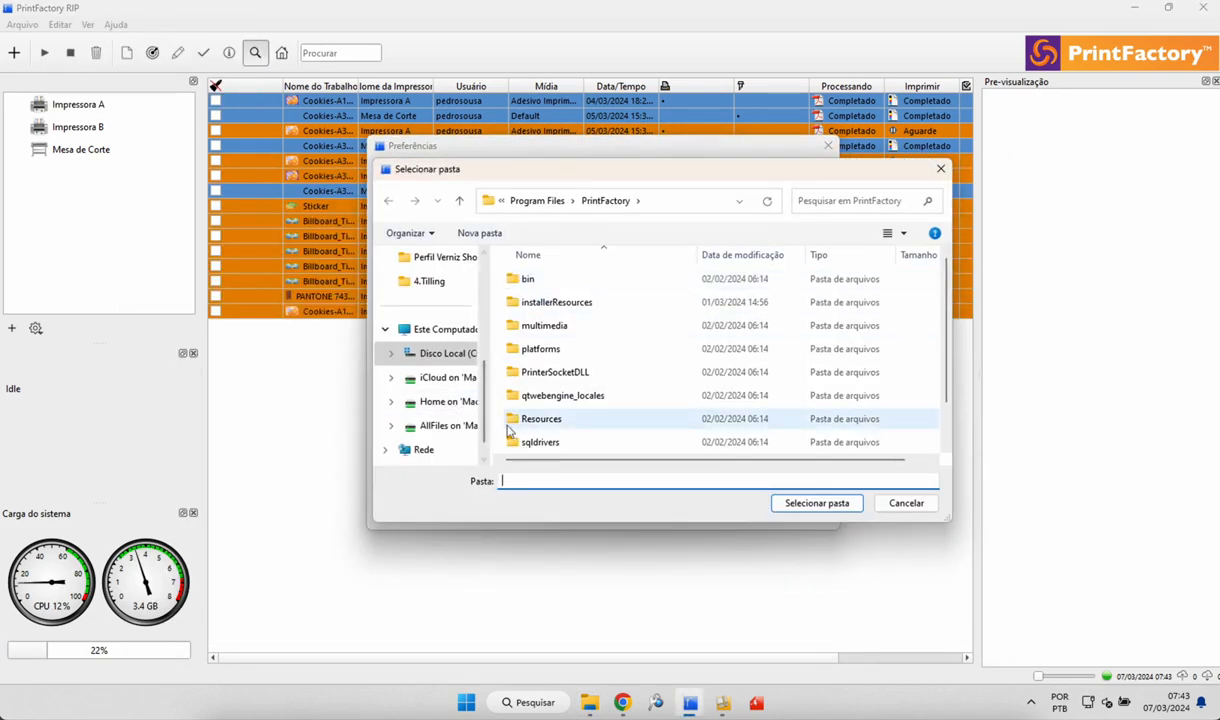
{"action": "left_click", "coordinate": [440, 354]}
{"action": "double_click", "coordinate": [538, 443]}
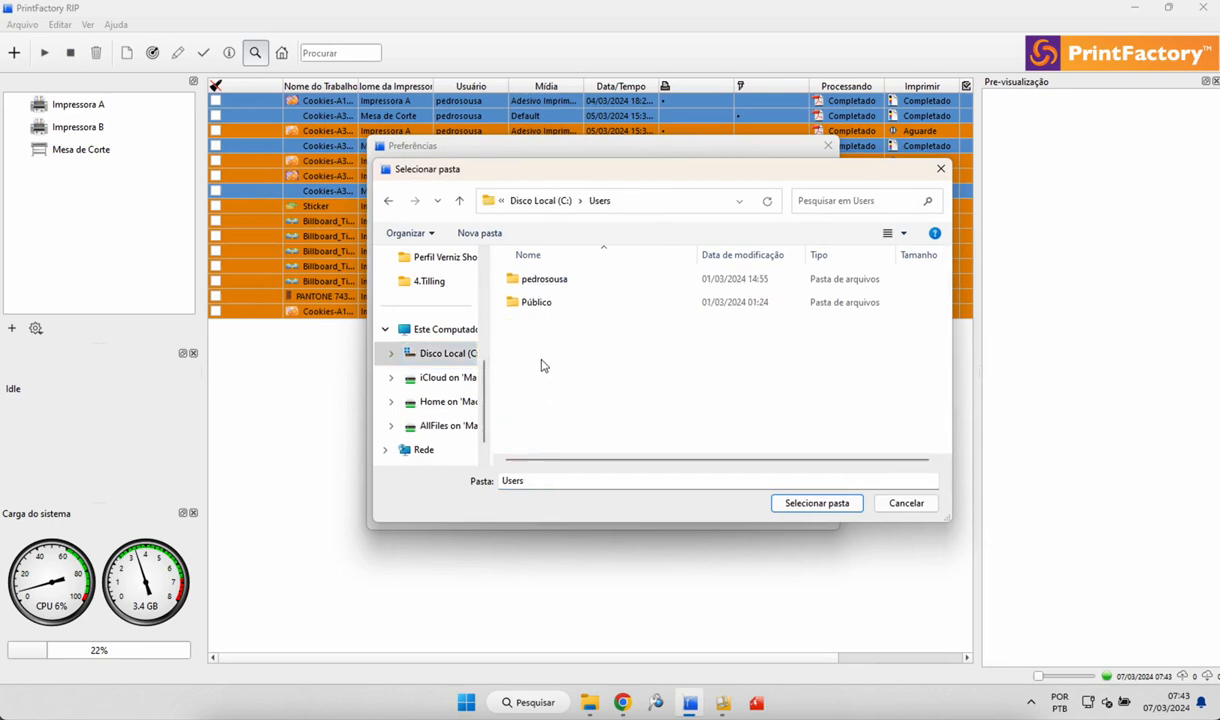
{"action": "double_click", "coordinate": [536, 314]}
{"action": "left_click", "coordinate": [549, 394]}
{"action": "double_click", "coordinate": [549, 394]}
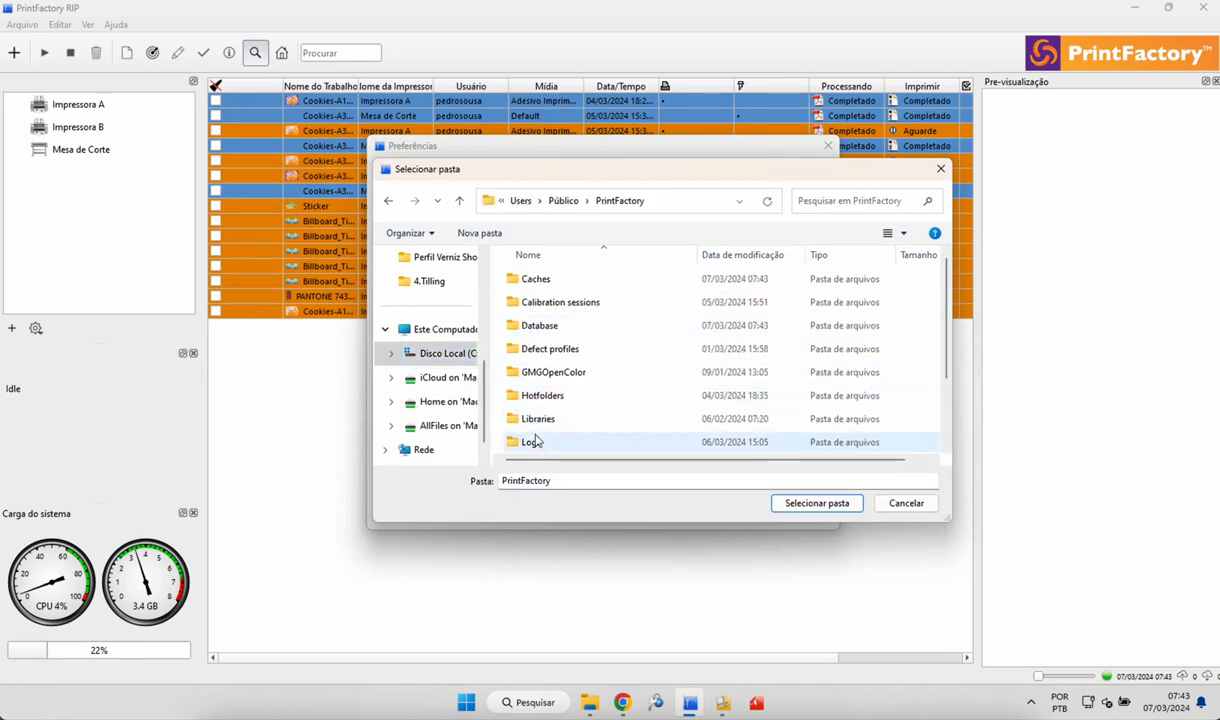
{"action": "scroll", "coordinate": [536, 410], "scroll_direction": "down", "scroll_amount": 2}
{"action": "double_click", "coordinate": [540, 438]}
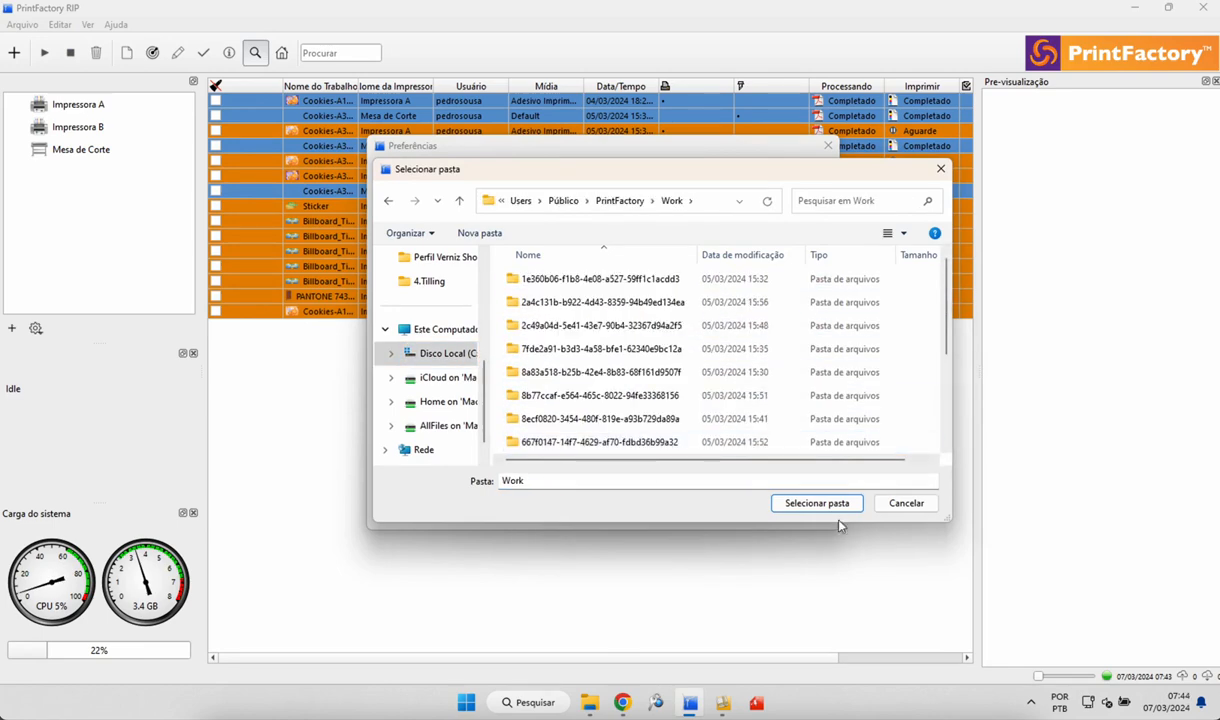
{"action": "left_click", "coordinate": [805, 502]}
{"action": "left_click", "coordinate": [730, 511]}
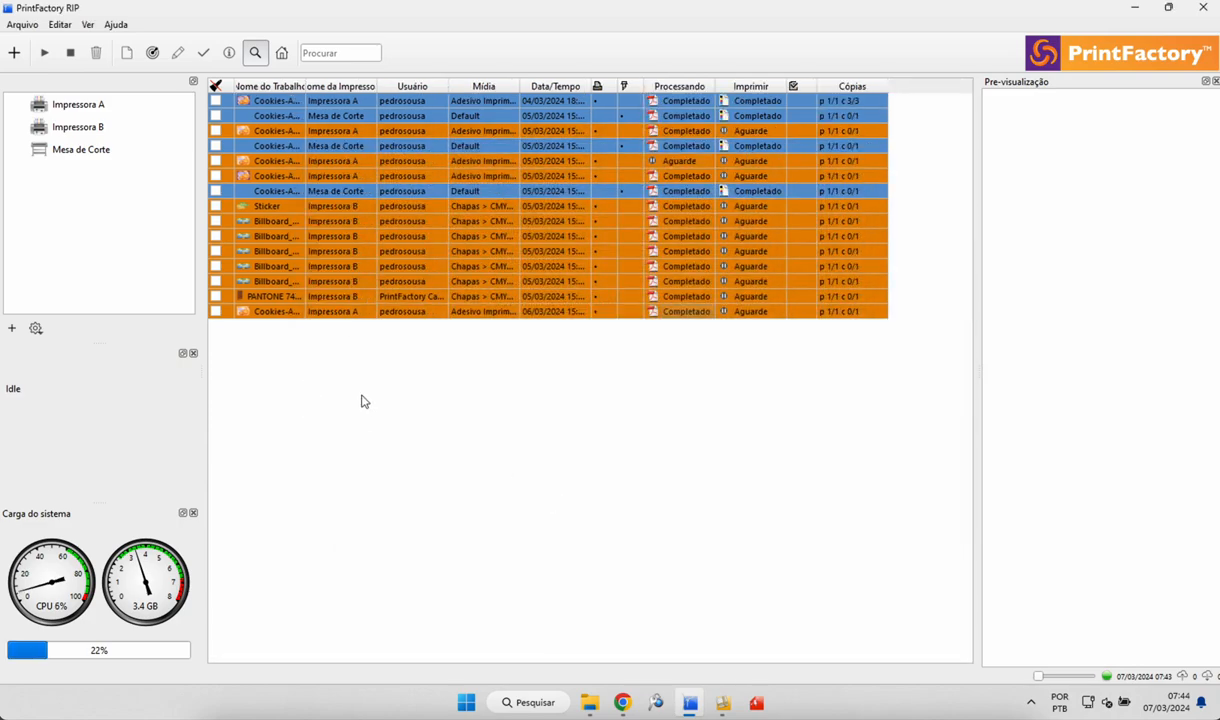
Step: Delete all jobs from the PrintFactory RIP queue
{"action": "left_click", "coordinate": [285, 316]}
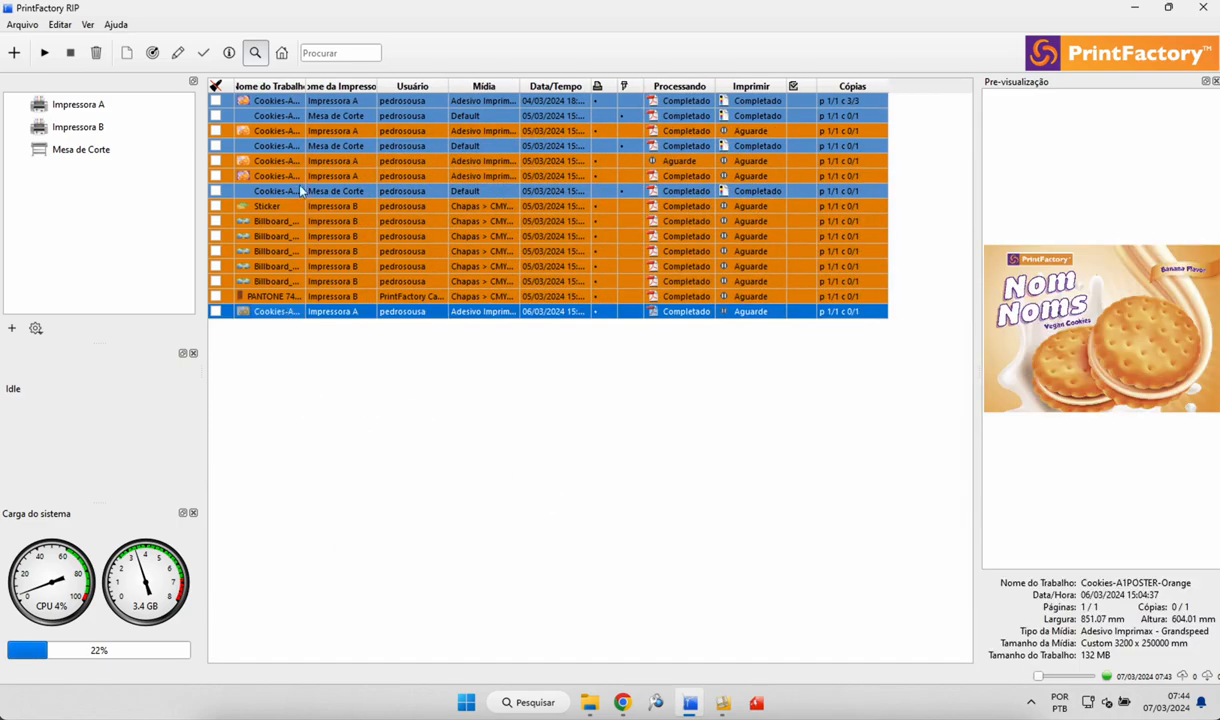
{"action": "left_click", "coordinate": [216, 86]}
{"action": "left_click", "coordinate": [96, 52]}
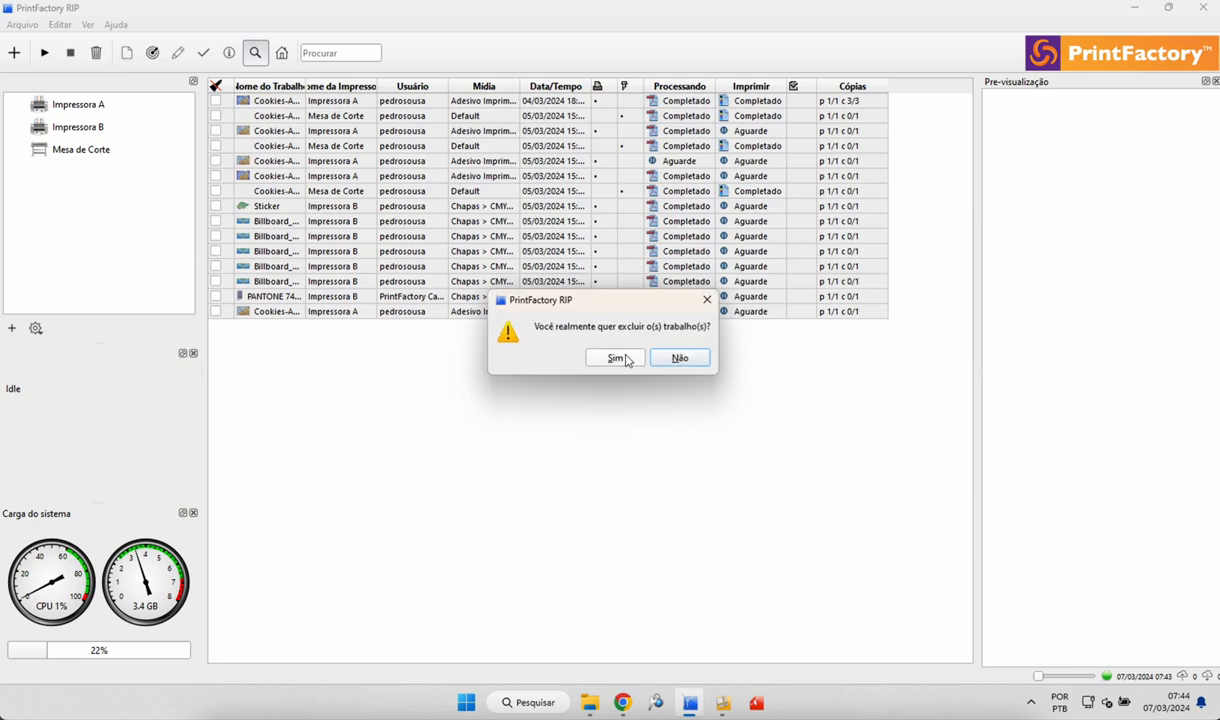
{"action": "left_click", "coordinate": [611, 355]}
Step: In File Explorer, delete the DriveD-PrintFactory Work folder from Disco Local (C:)
{"action": "left_click", "coordinate": [598, 708]}
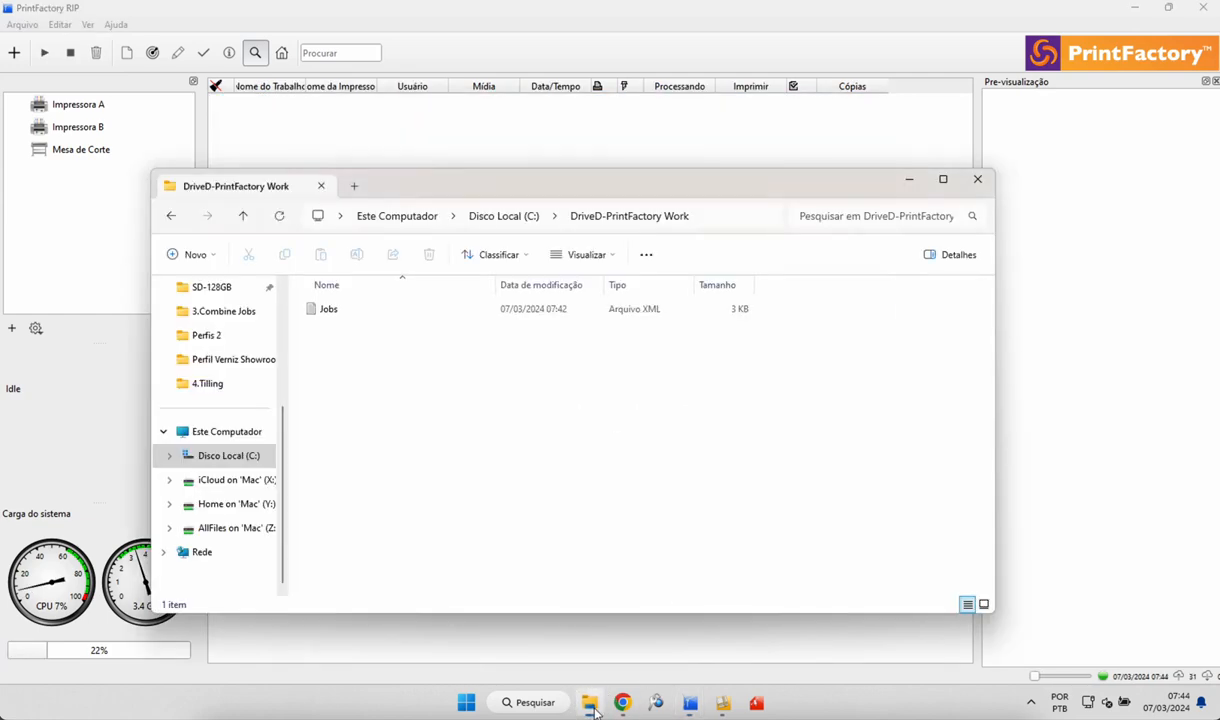
{"action": "left_click", "coordinate": [498, 226]}
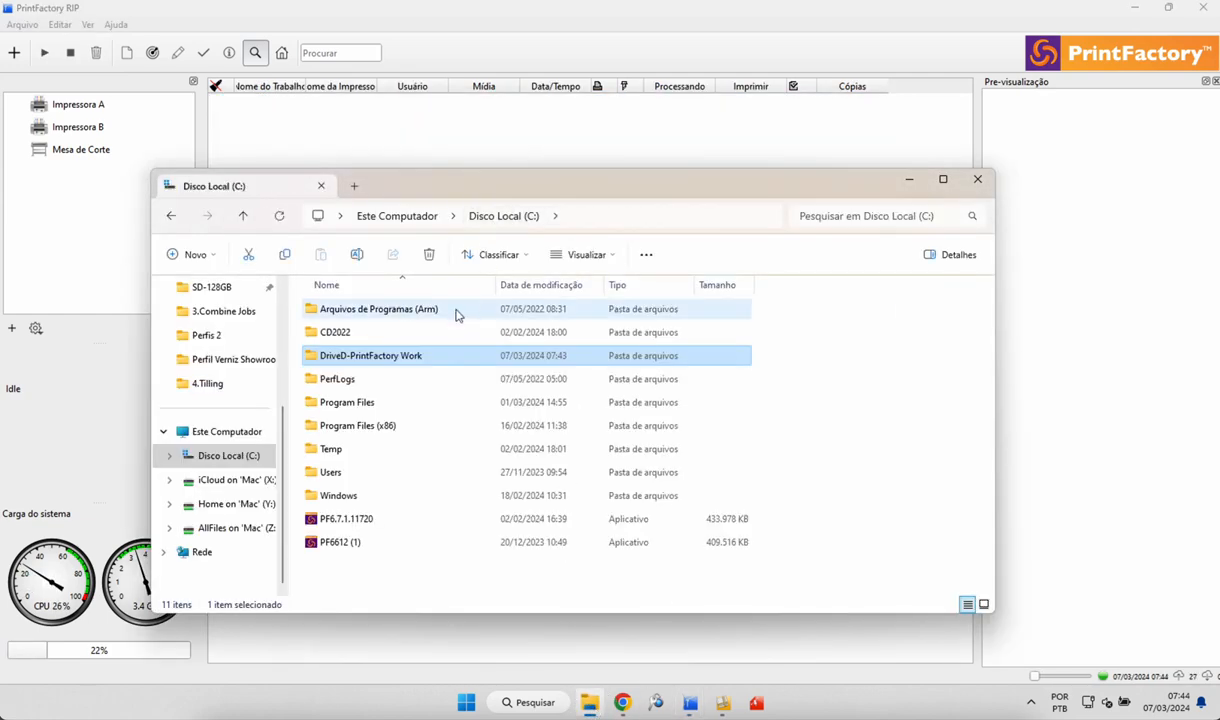
{"action": "key", "text": "Delete"}
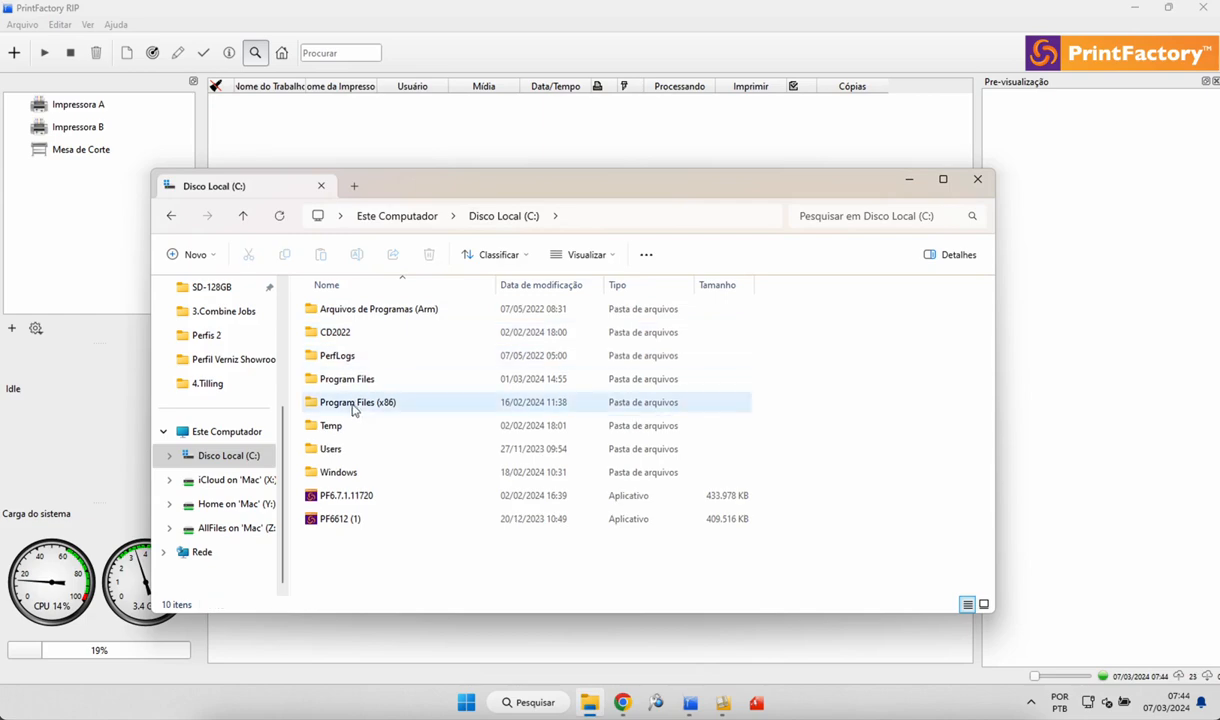
Step: Inspect the contents of the Users > Público > PrintFactory > Work folder on Disco Local (C:)
{"action": "double_click", "coordinate": [335, 449]}
{"action": "double_click", "coordinate": [338, 341]}
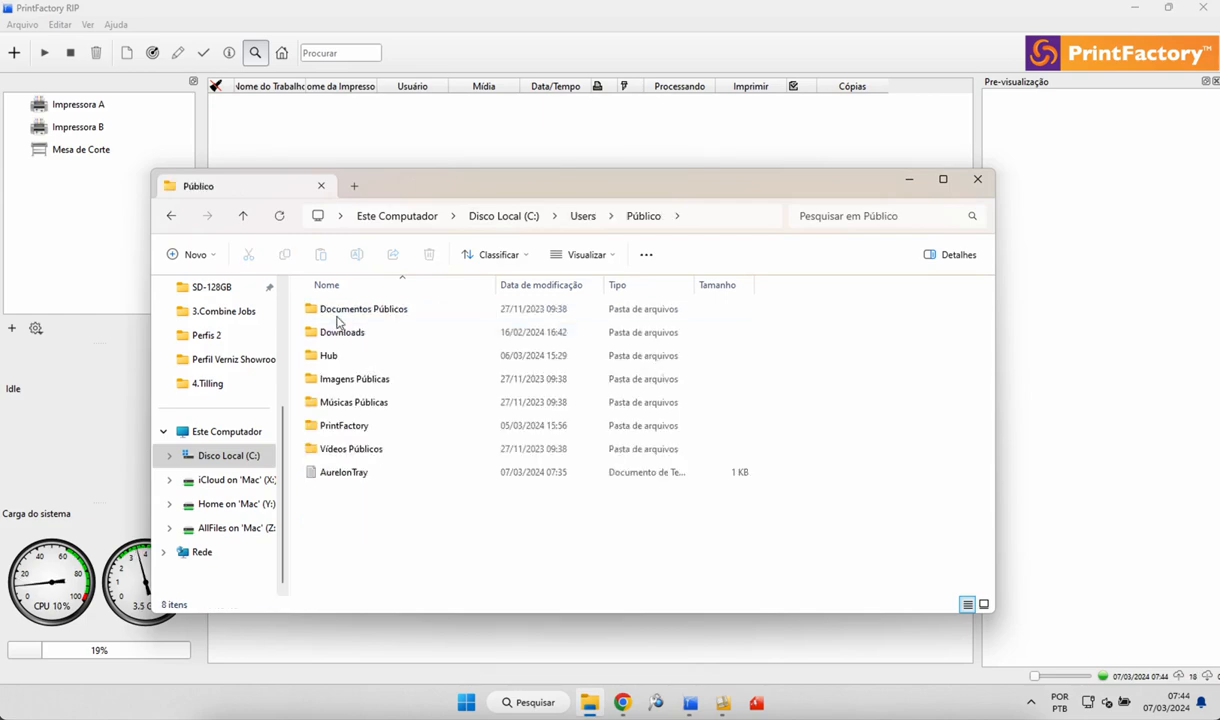
{"action": "double_click", "coordinate": [333, 427]}
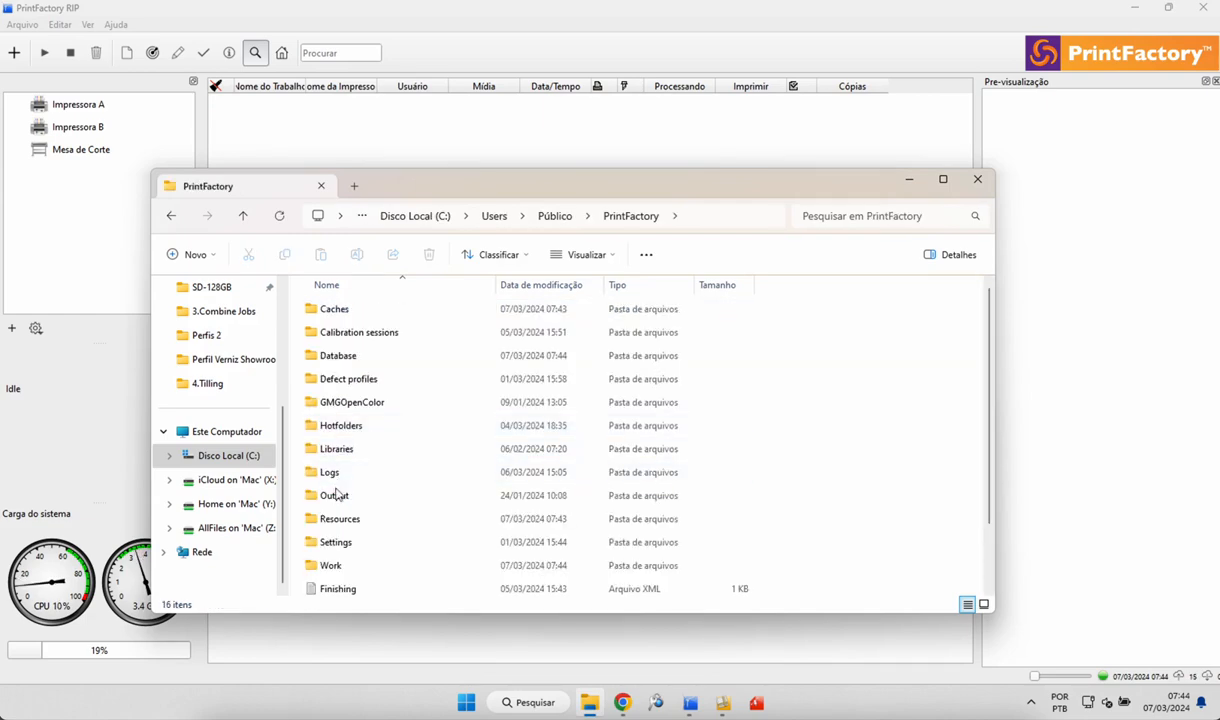
{"action": "double_click", "coordinate": [334, 566]}
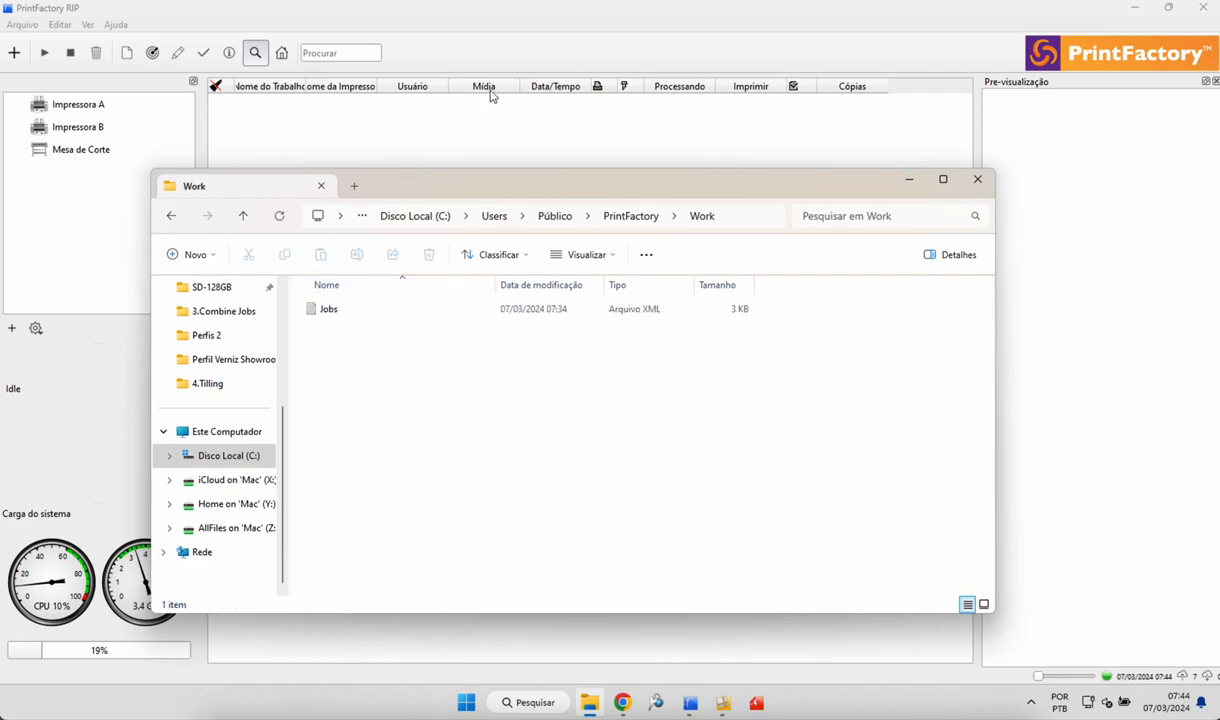
Step: Switch to the PrintFactory presentation in Chrome and select the RIP icon beside the license server on the Cenário 02 slide
{"action": "left_click", "coordinate": [443, 140]}
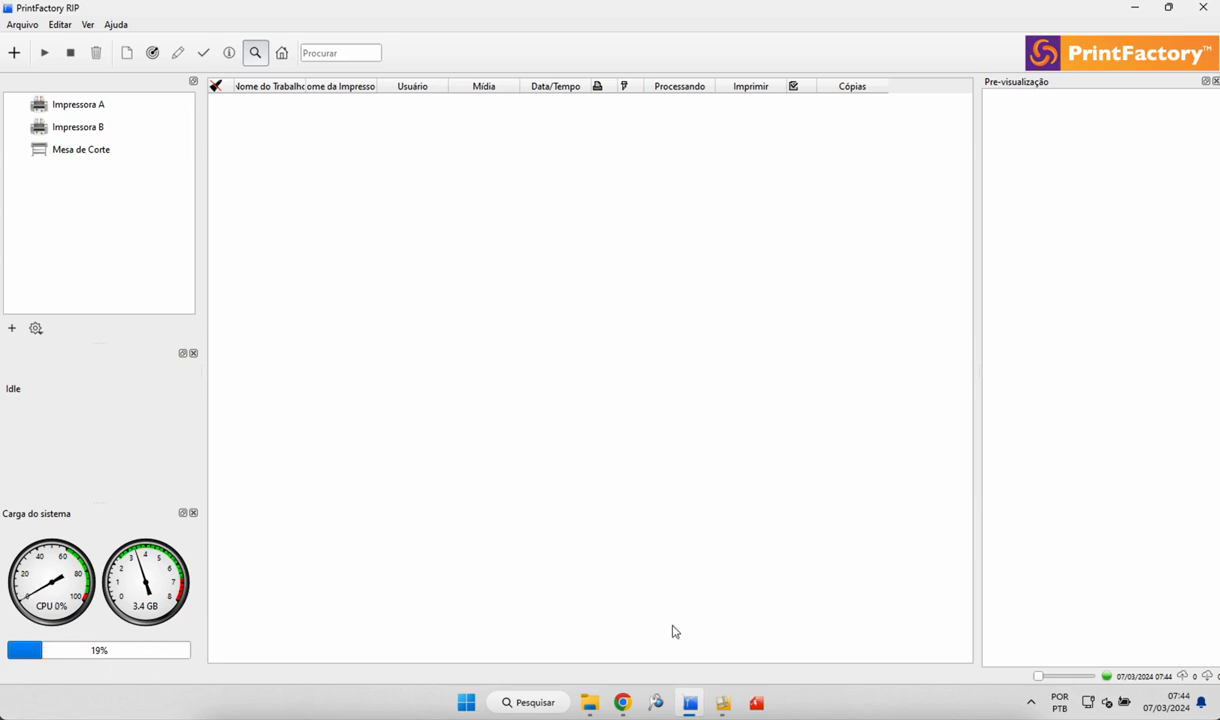
{"action": "left_click", "coordinate": [622, 702]}
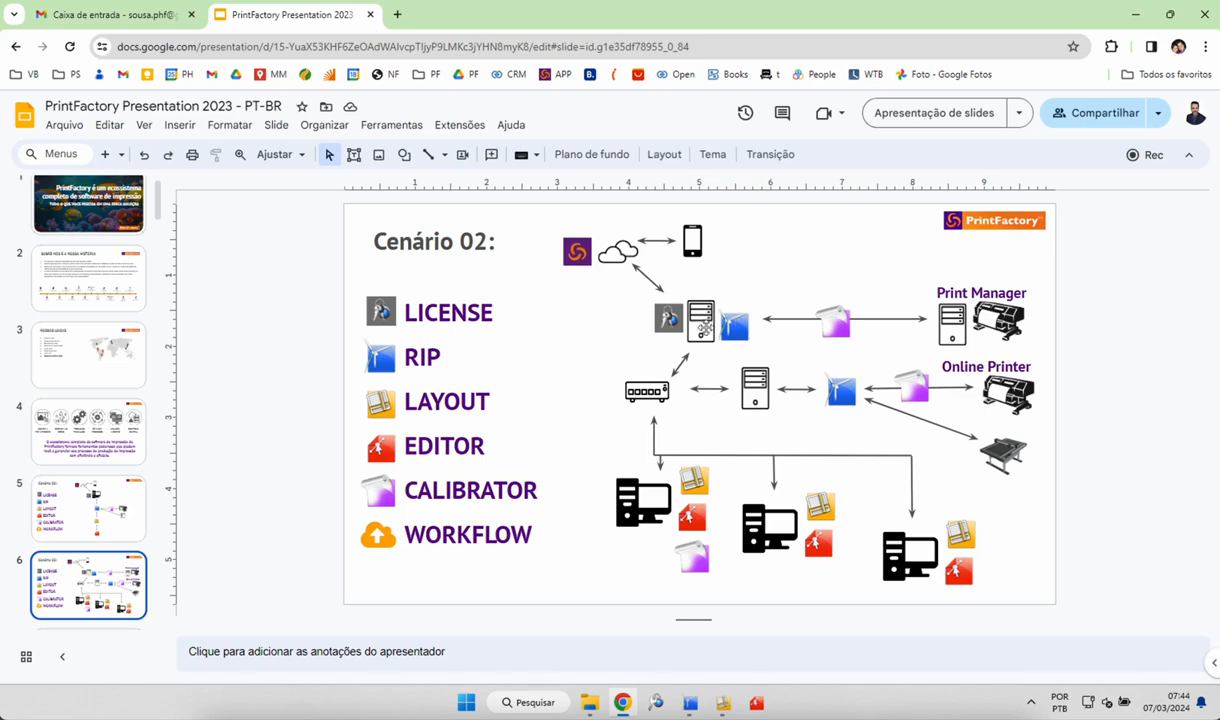
{"action": "left_click", "coordinate": [735, 326]}
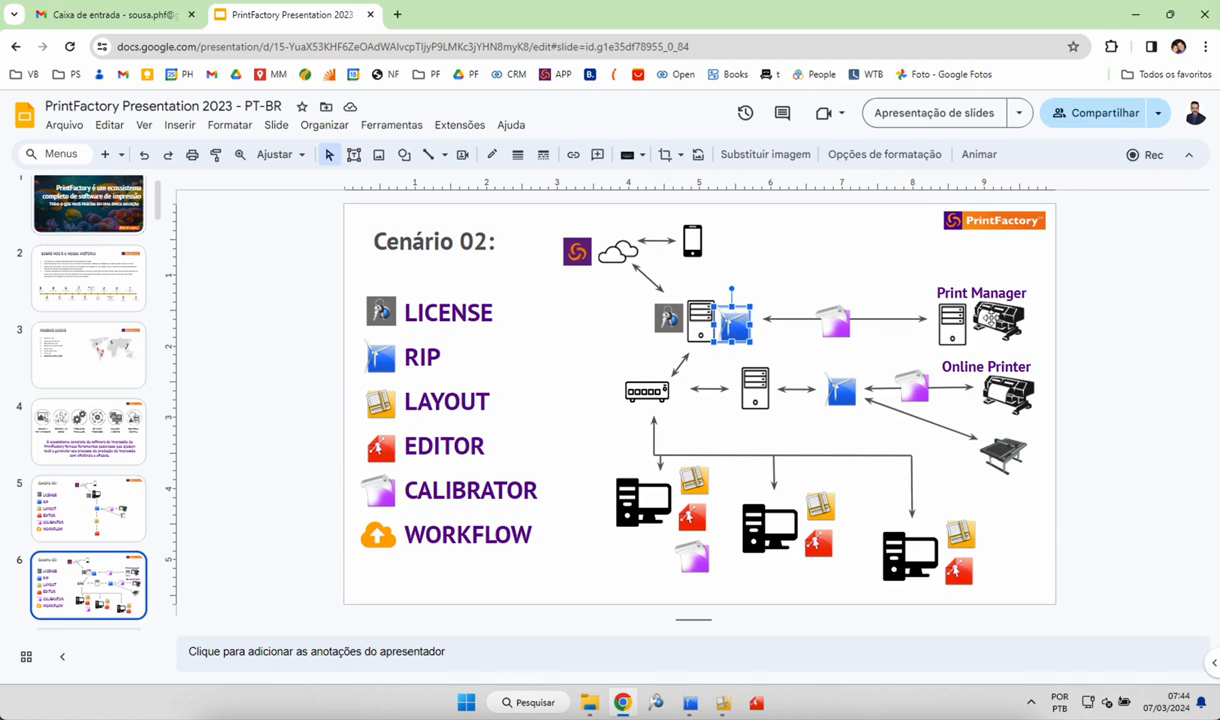
Step: In PrintFactory RIP, check the output folder of Impressora A and close its device settings without changes
{"action": "left_click", "coordinate": [688, 700]}
{"action": "double_click", "coordinate": [84, 106]}
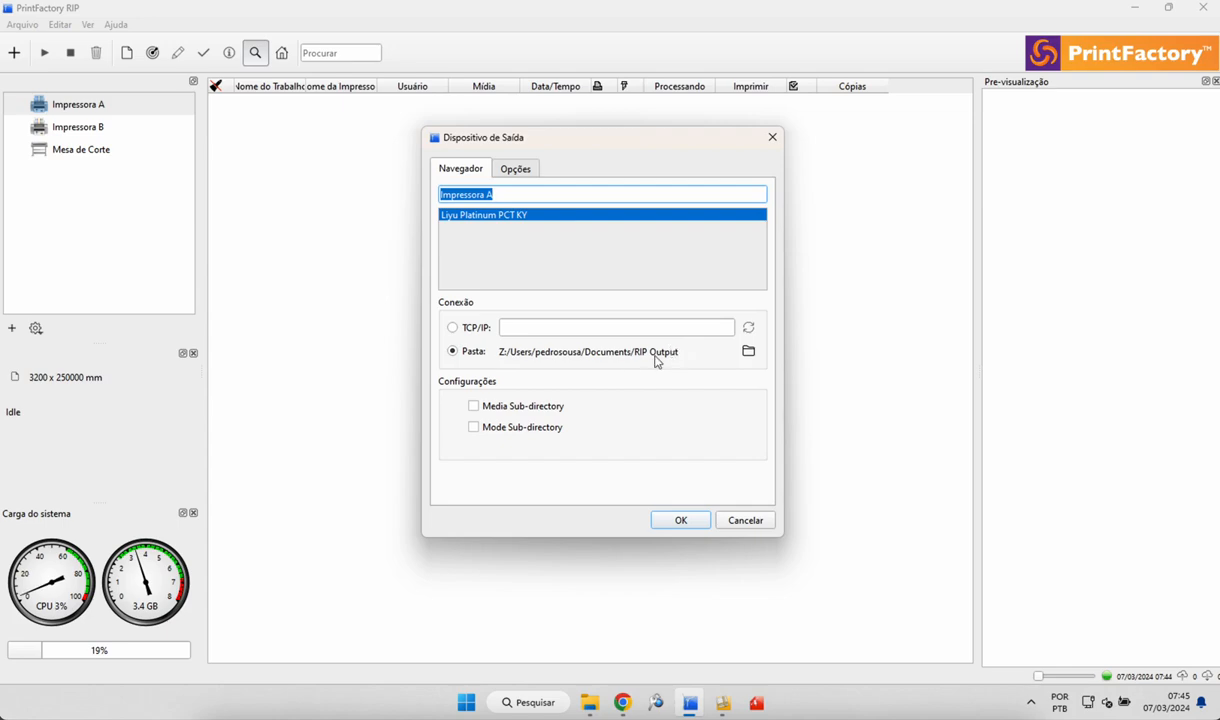
{"action": "left_click", "coordinate": [735, 522]}
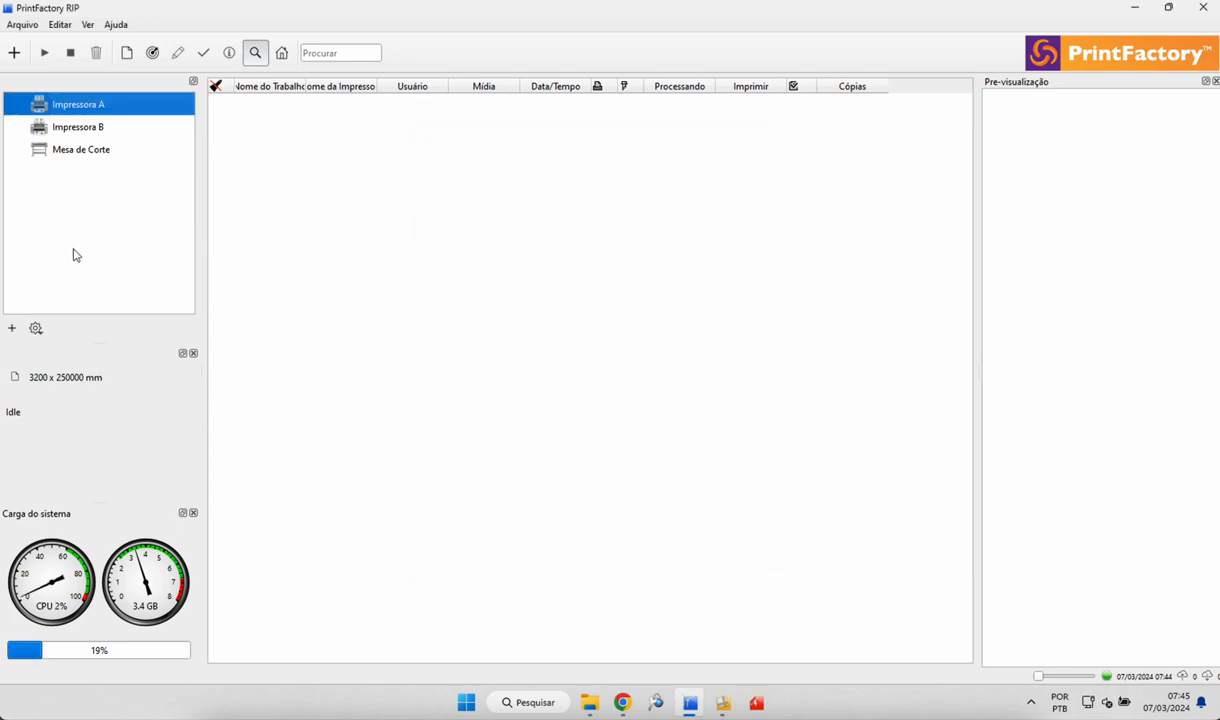
Step: In File Explorer, permanently delete all files in the RIP Output folder
{"action": "left_click", "coordinate": [592, 704]}
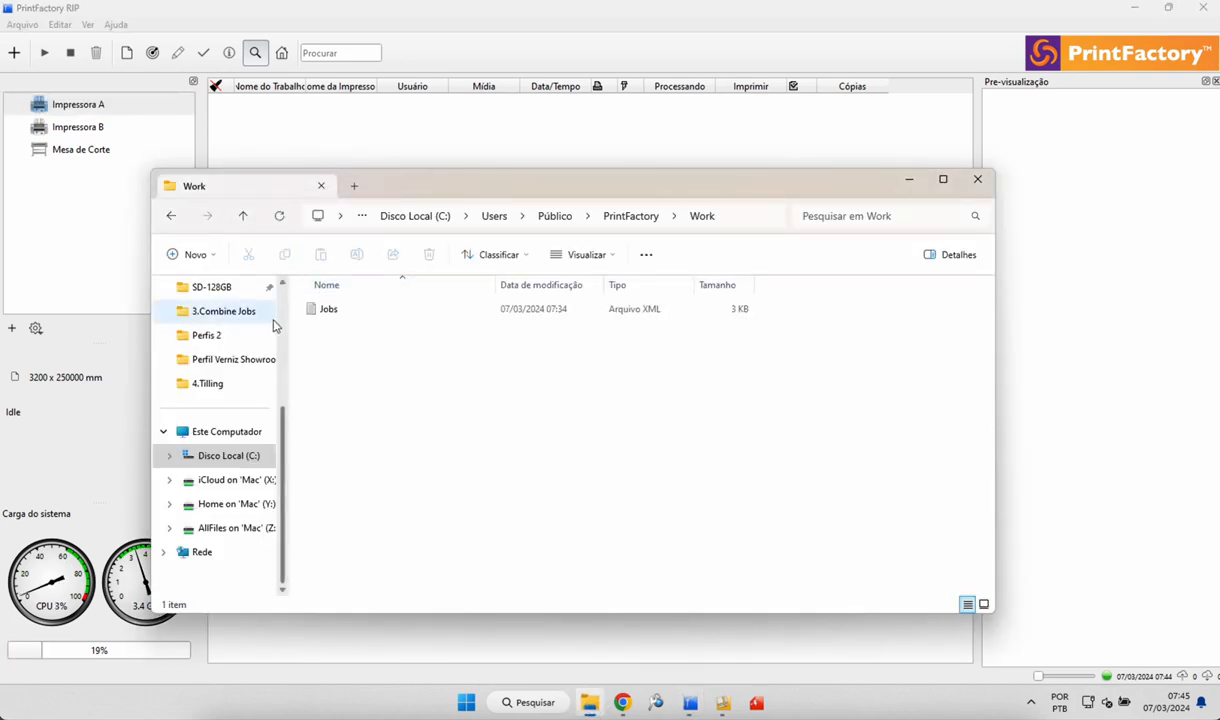
{"action": "scroll", "coordinate": [275, 325], "scroll_direction": "up", "scroll_amount": 3}
{"action": "left_click", "coordinate": [214, 460]}
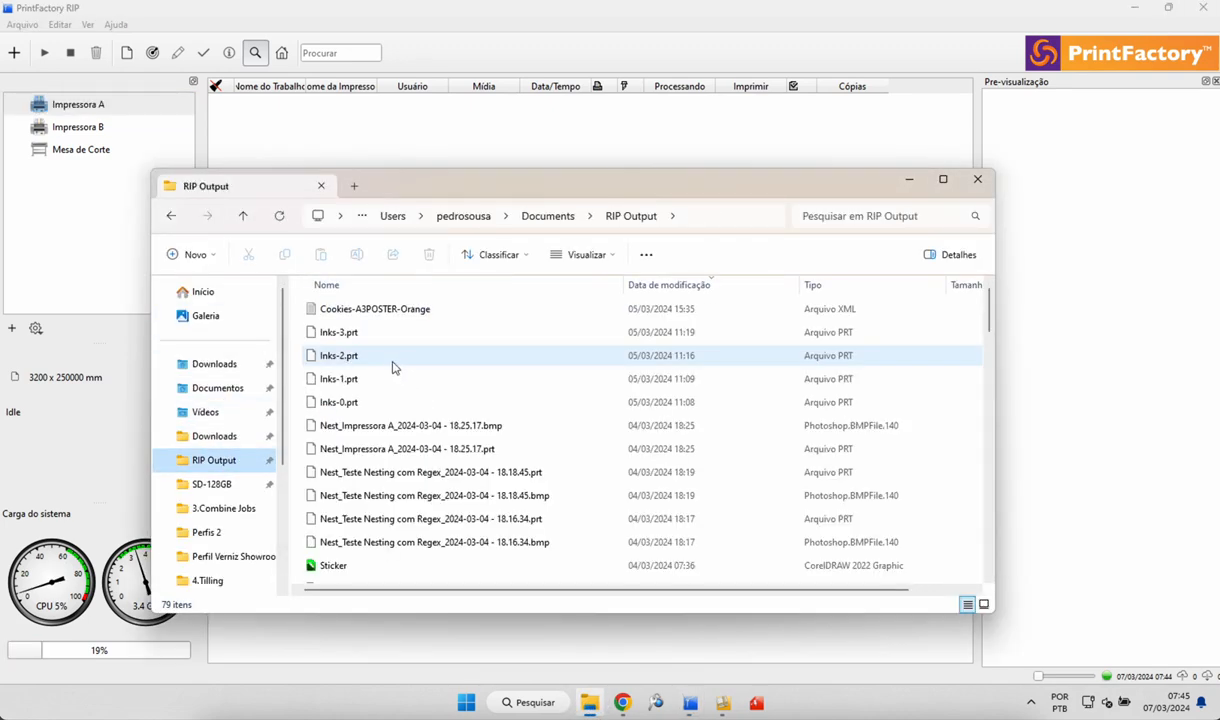
{"action": "left_click", "coordinate": [367, 382]}
{"action": "key", "text": "ctrl+a"}
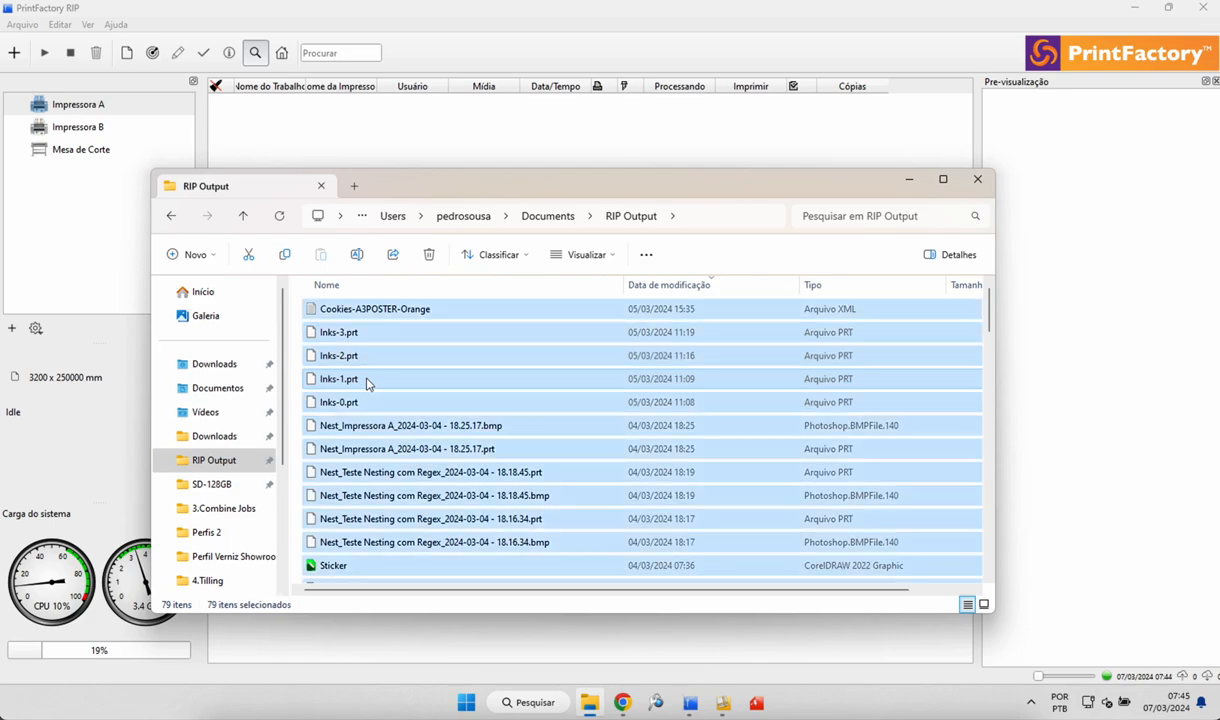
{"action": "key", "text": "shift+Delete"}
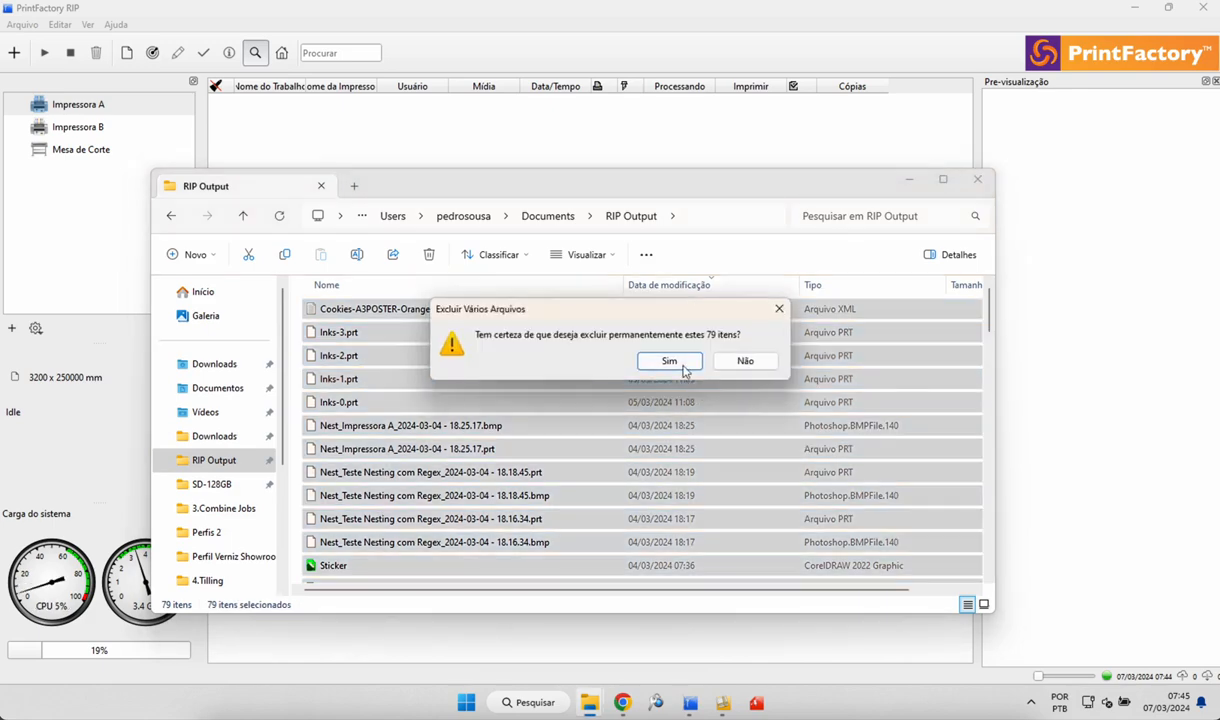
{"action": "left_click", "coordinate": [682, 364]}
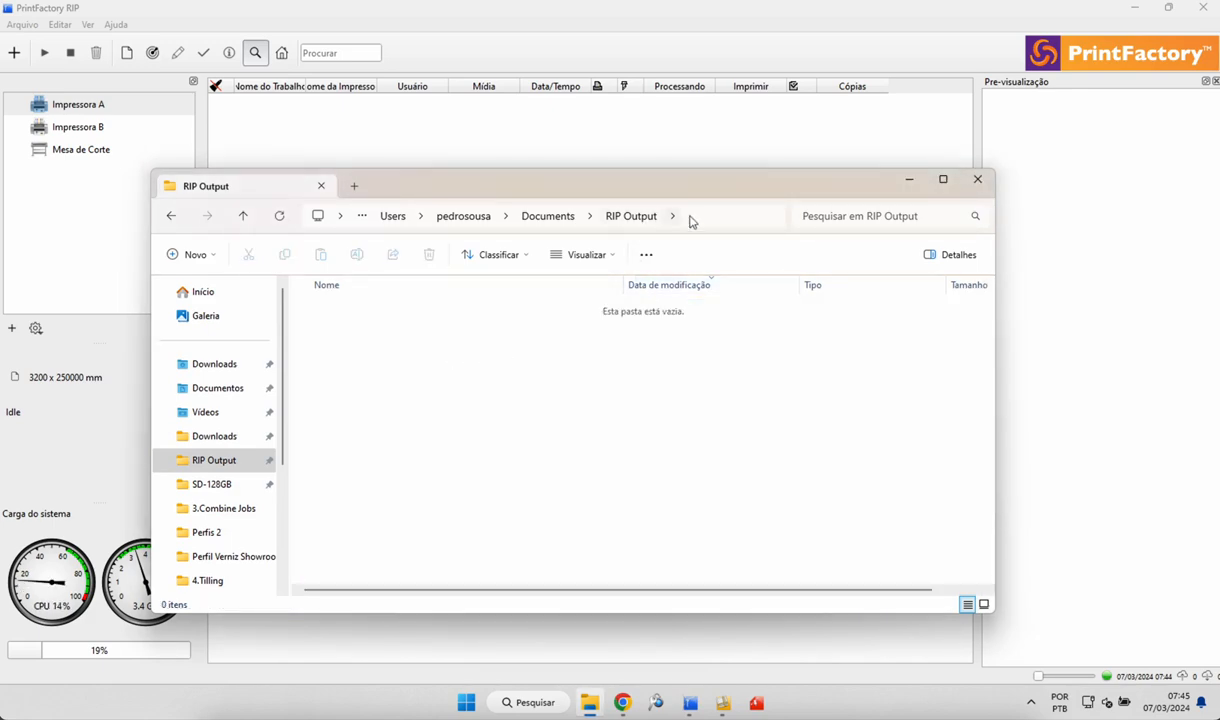
Step: Show the full path of the RIP Output folder and switch back to the PrintFactory presentation in Chrome
{"action": "left_click", "coordinate": [594, 221]}
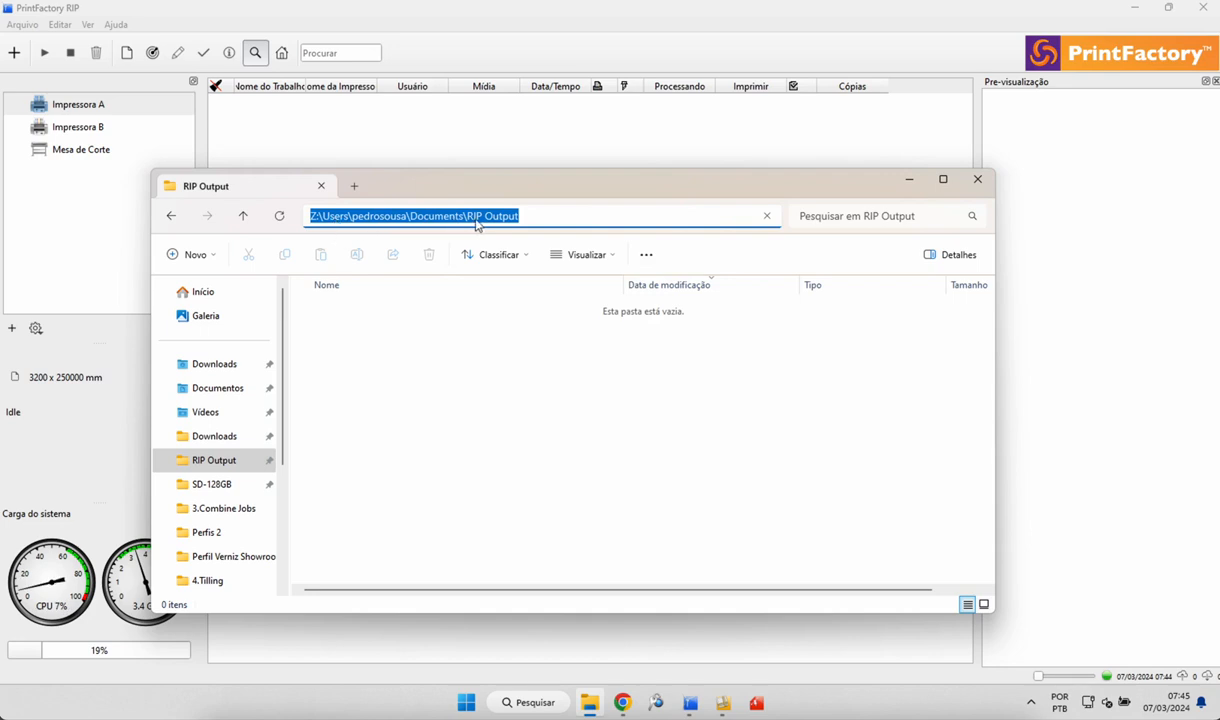
{"action": "left_click", "coordinate": [489, 130]}
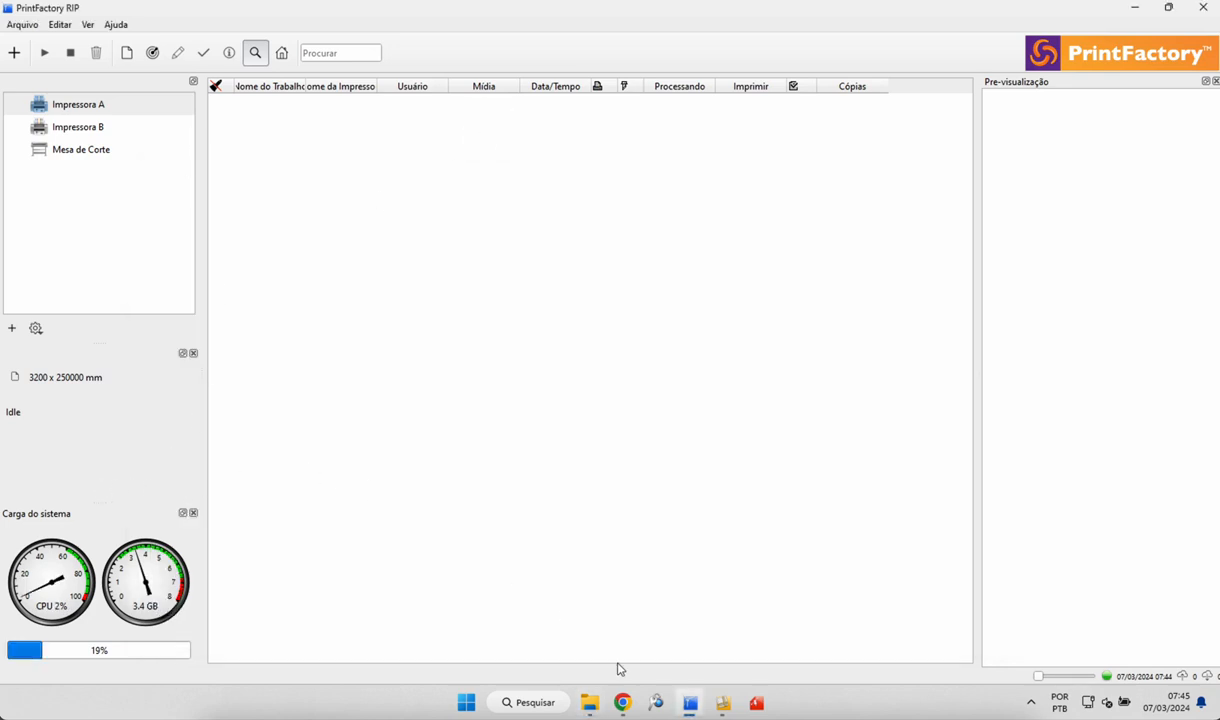
{"action": "left_click", "coordinate": [622, 702]}
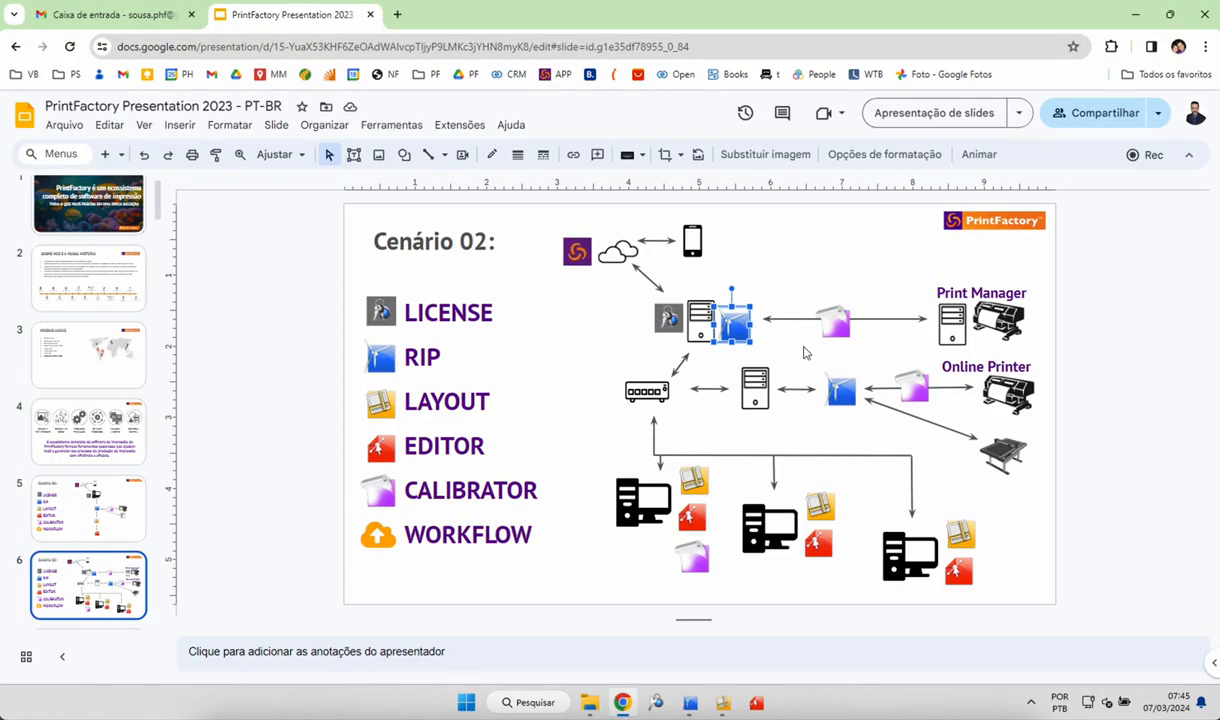